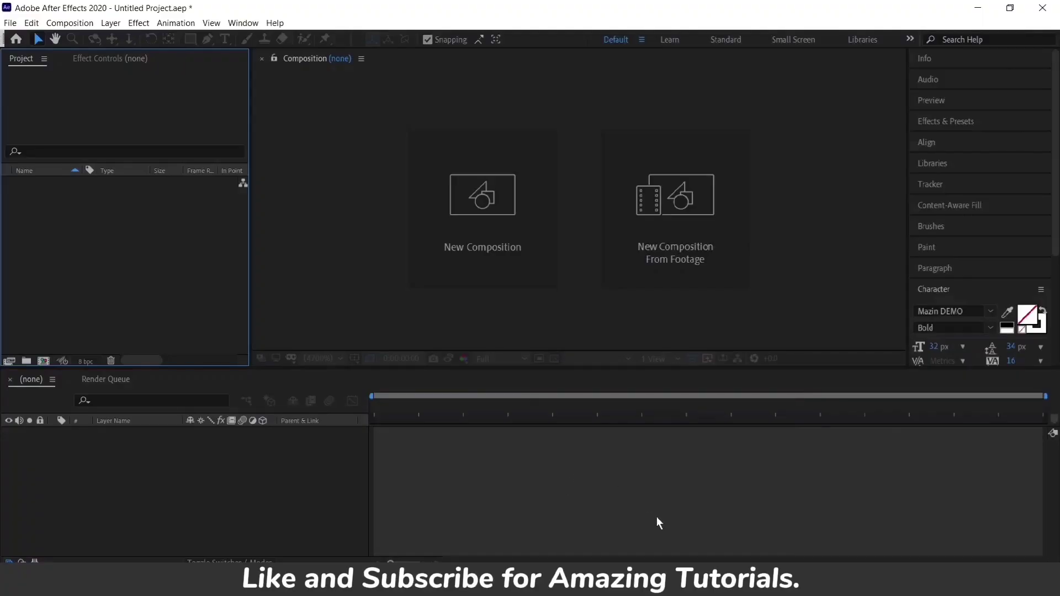
- Create a composition named Flicker: Custom preset, 1281×721, Square Pixels, 25 fps, 0:00:05:00 duration
left_click(484, 196)
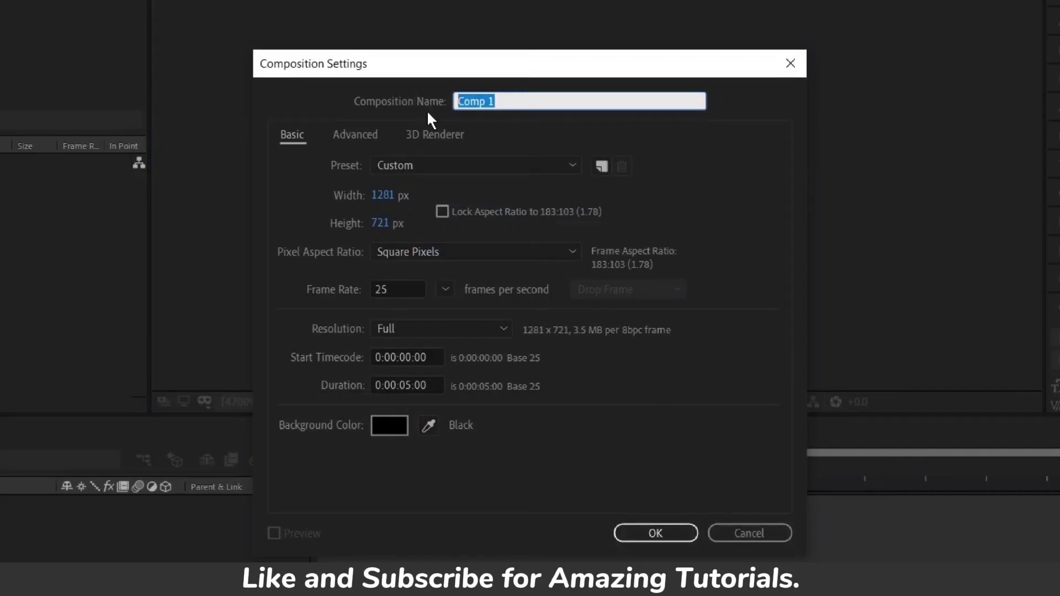
type("Flicker")
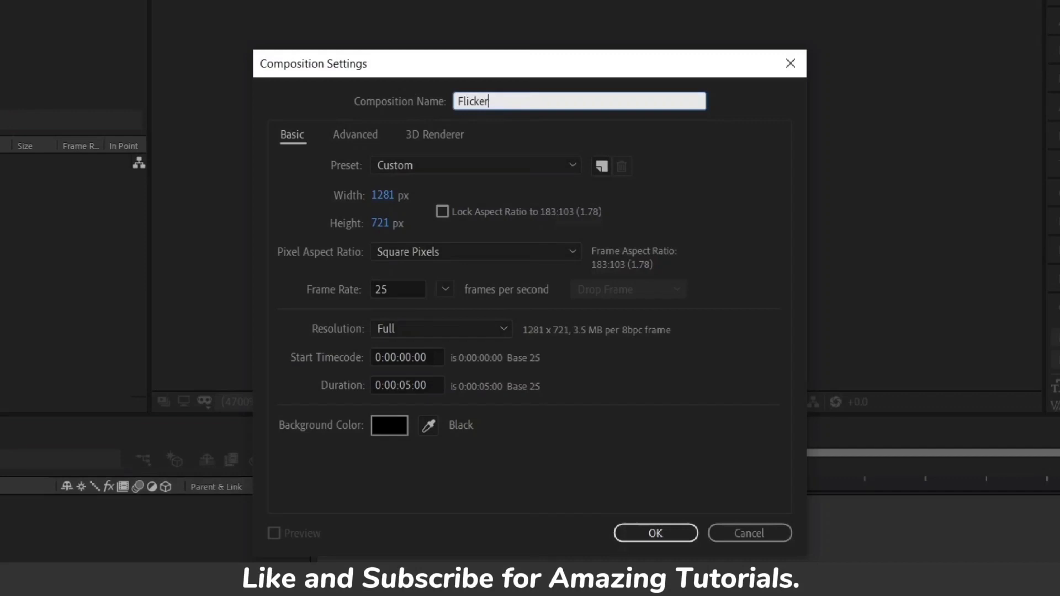
left_click(392, 167)
left_click(407, 195)
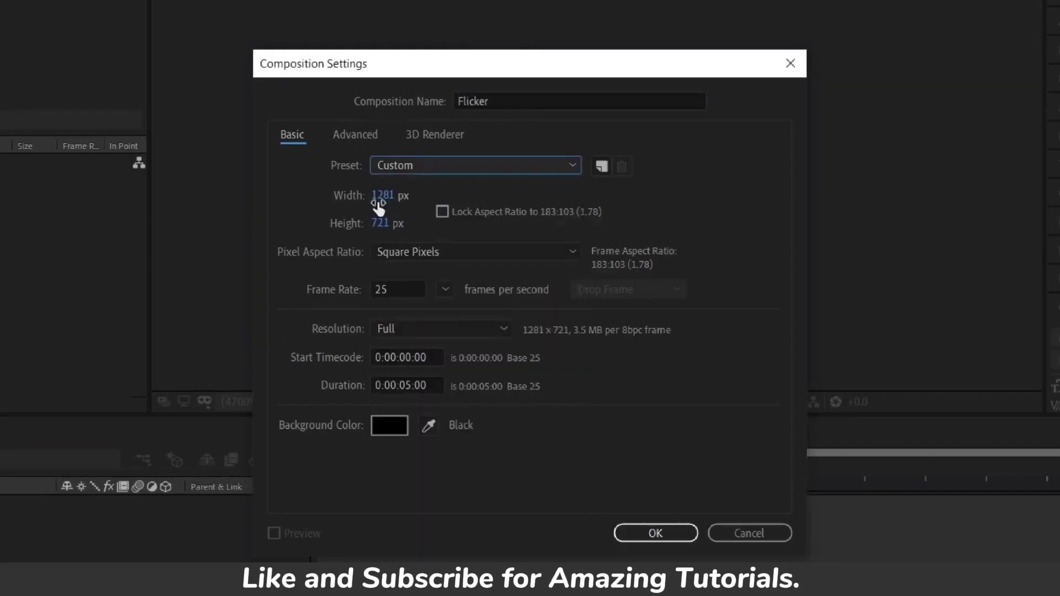
left_click(465, 251)
left_click(445, 276)
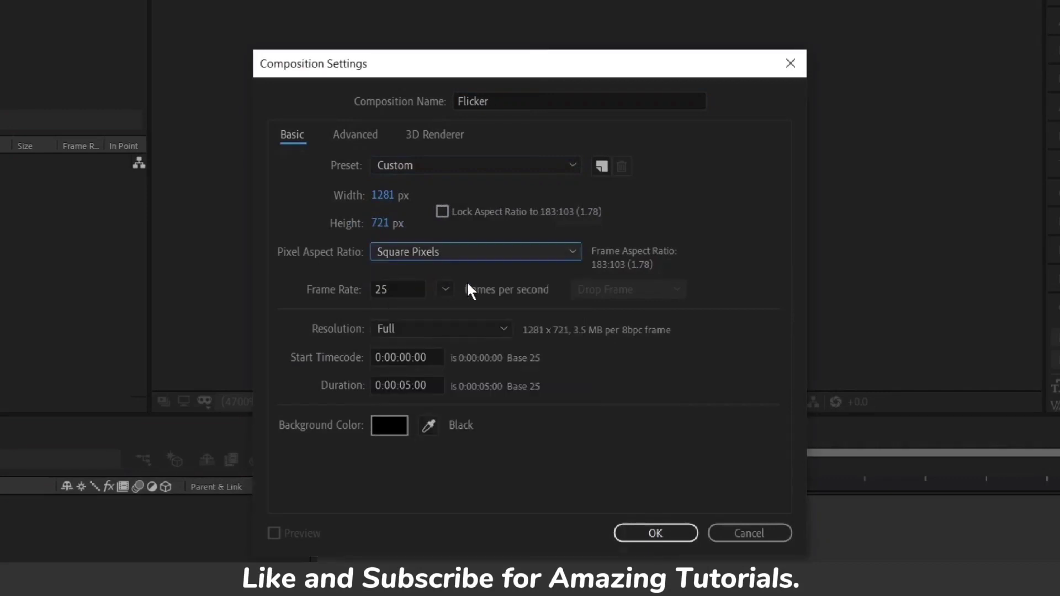
key("Tab")
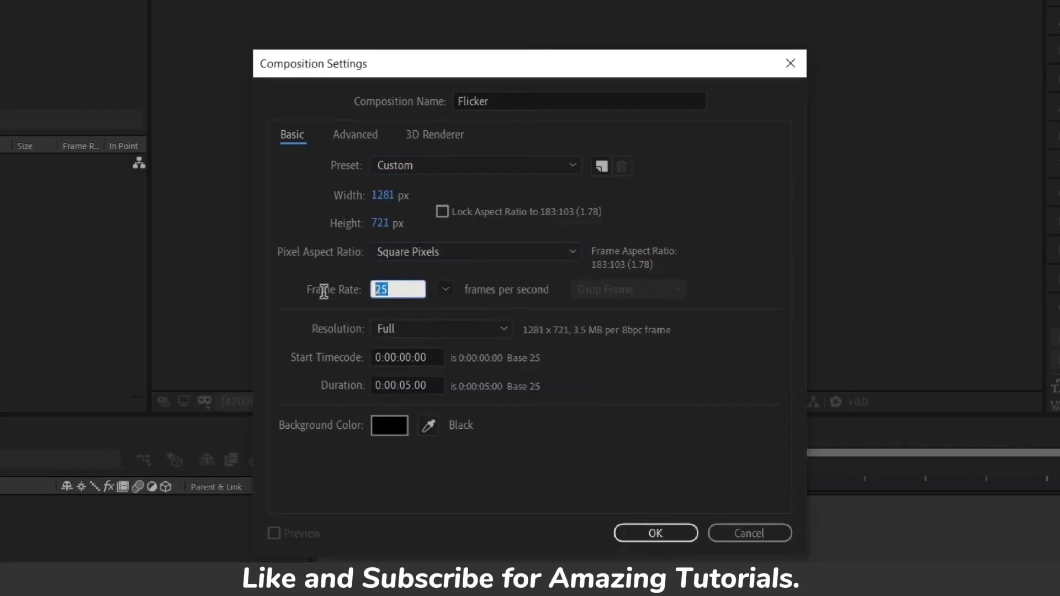
left_click(407, 387)
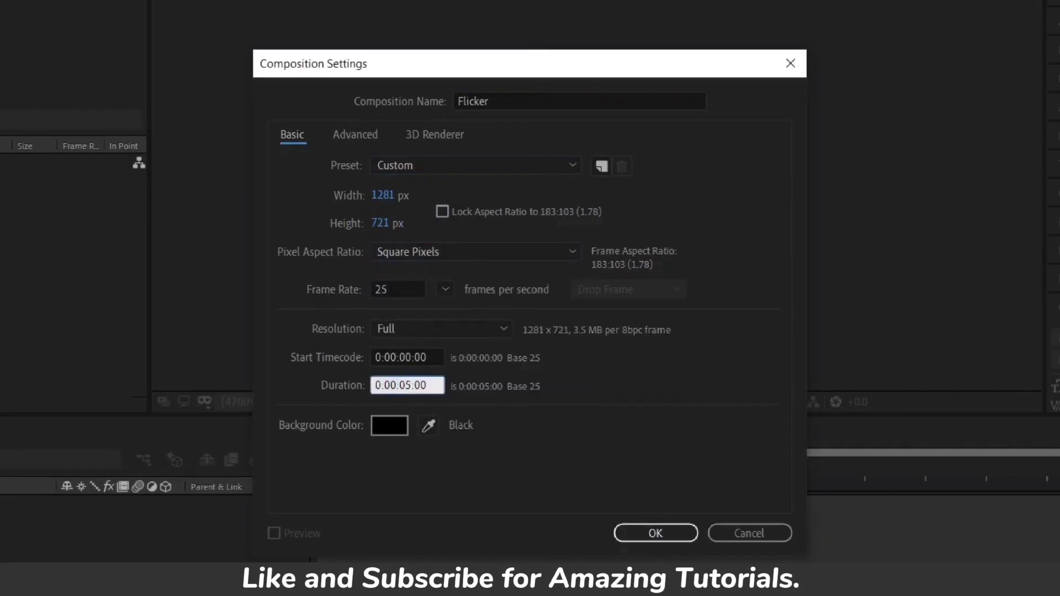
left_click(656, 533)
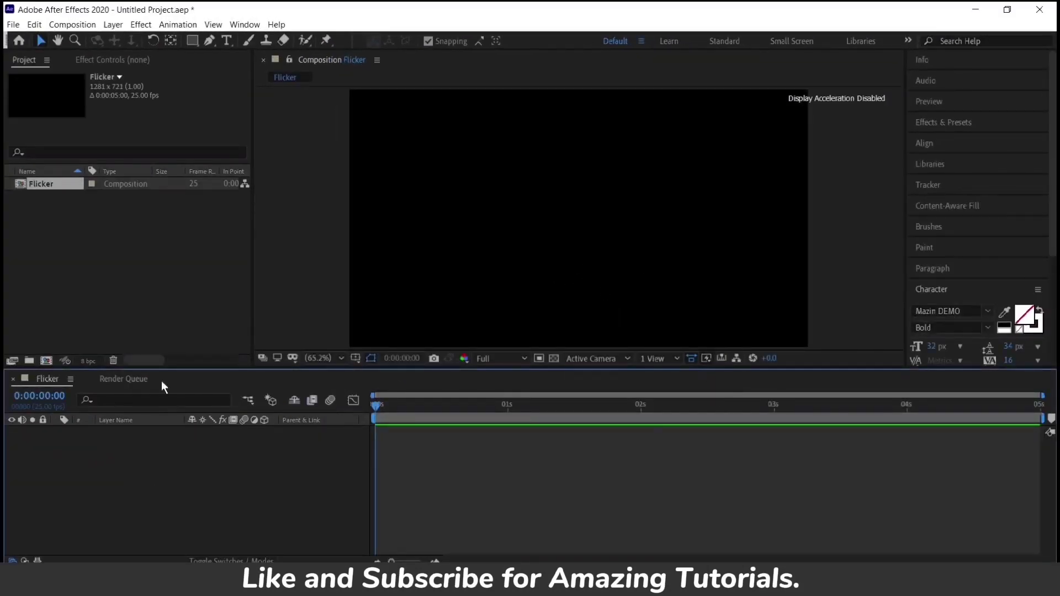
- Add a new text layer reading FLICKER to the composition
left_click(112, 26)
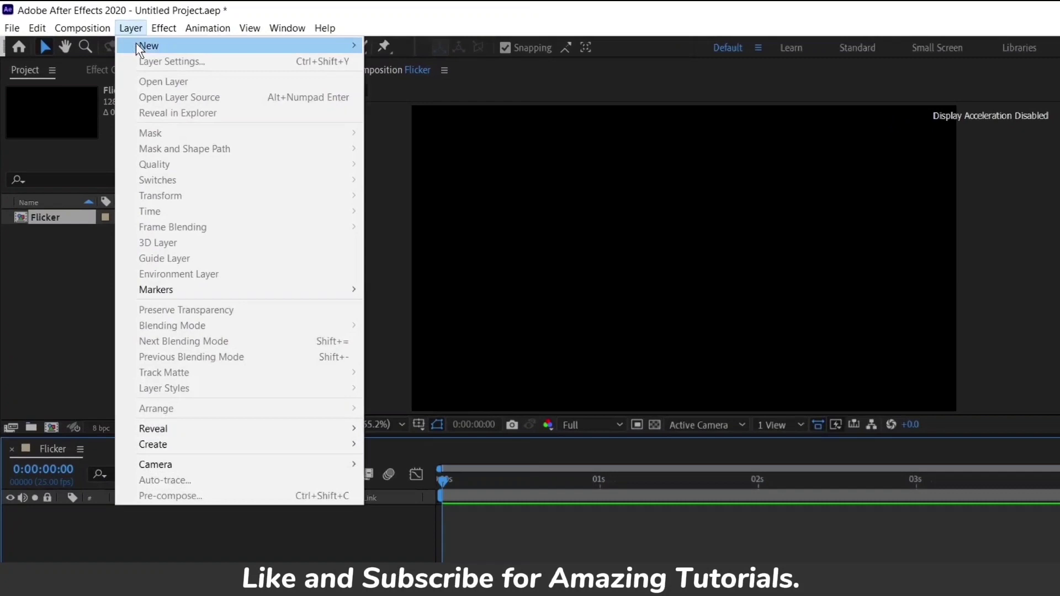
mouse_move(138, 39)
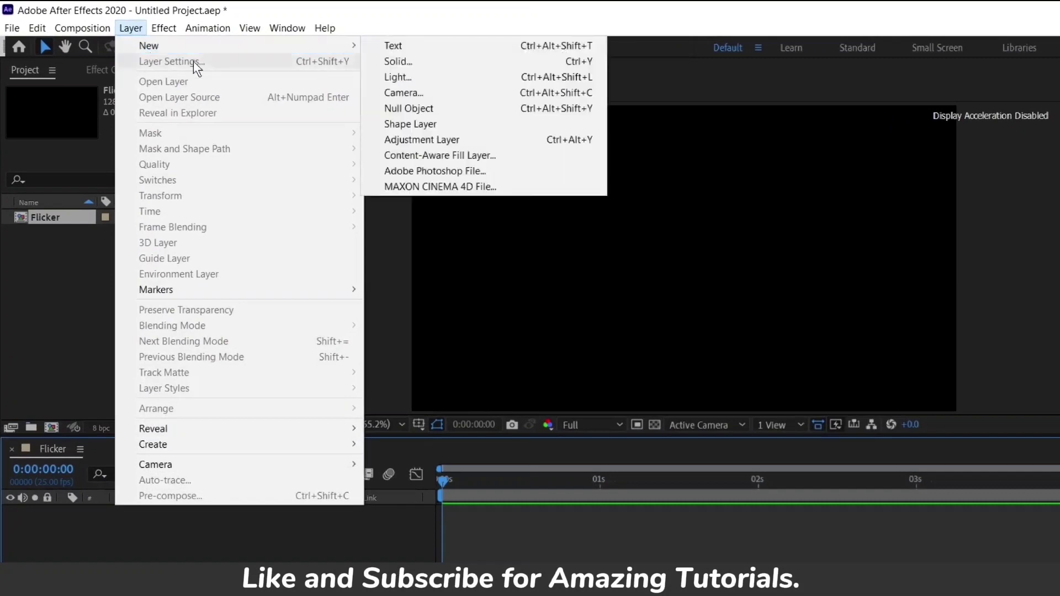
left_click(549, 47)
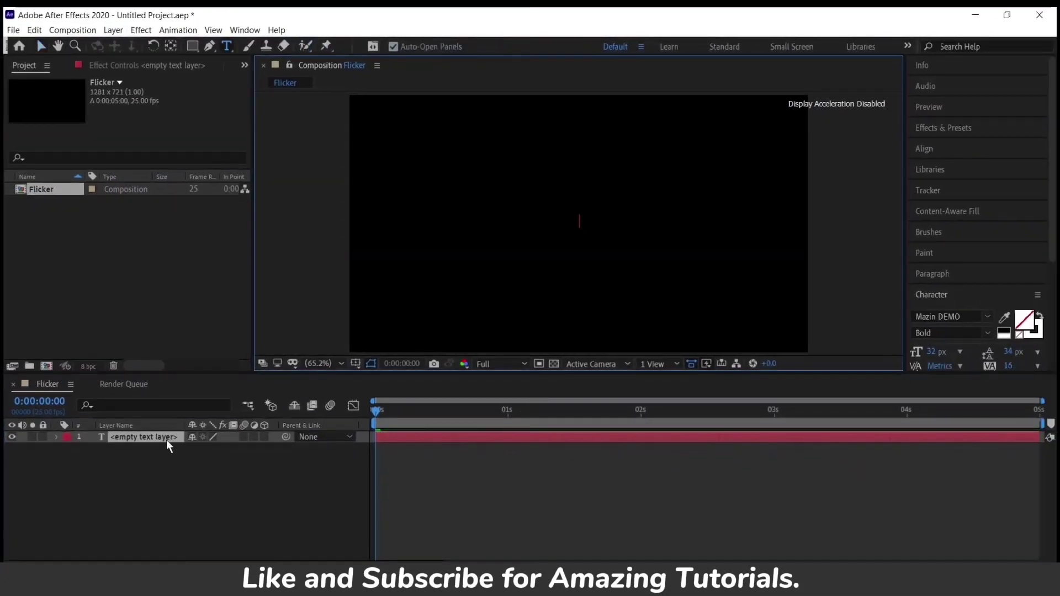
type("F")
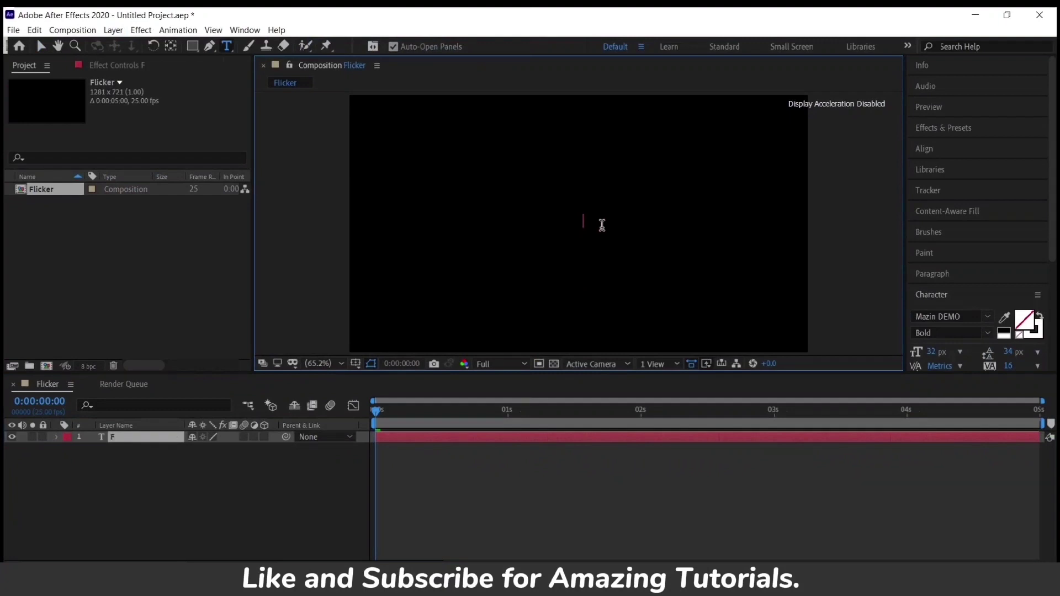
type("LICKER")
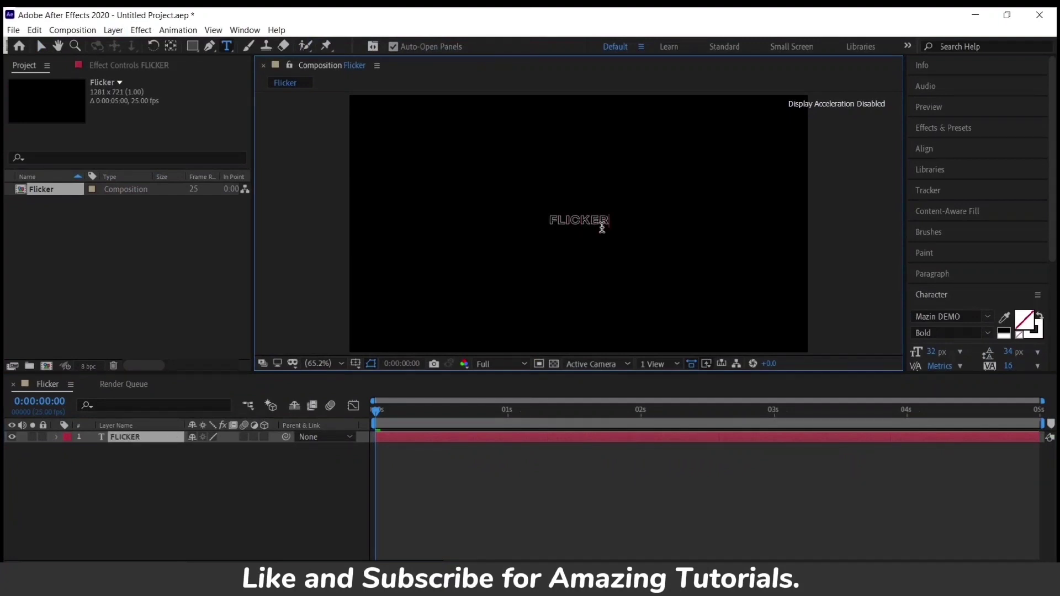
scroll(1049, 246, "down", 3)
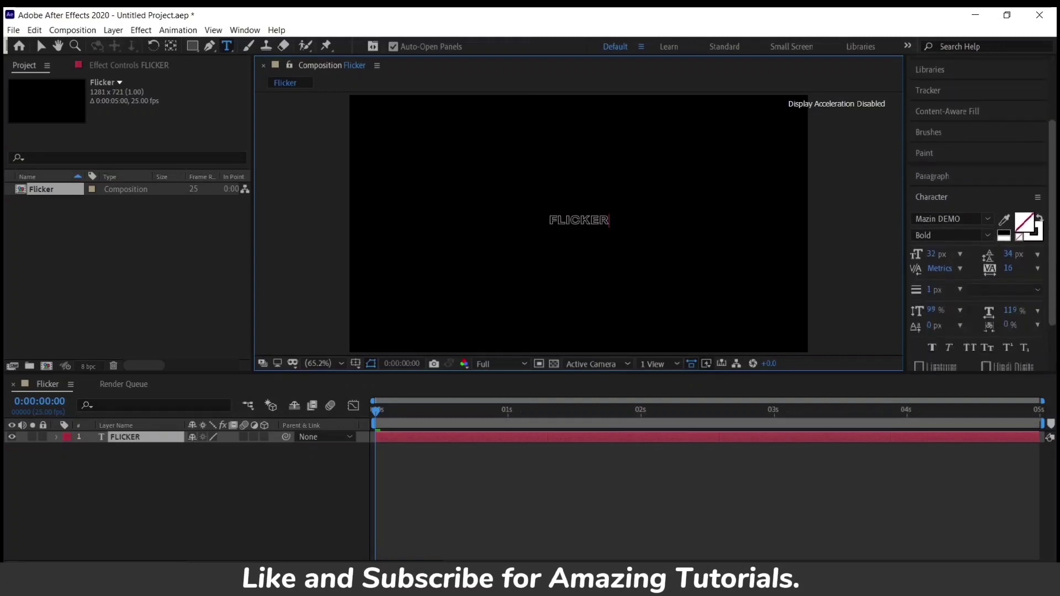
scroll(983, 221, "down", 1)
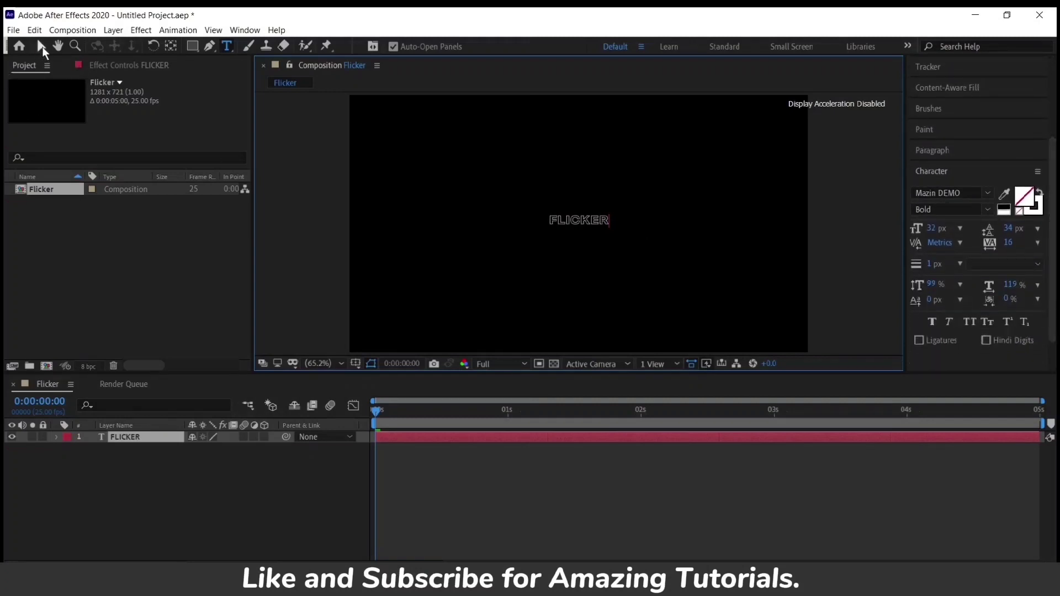
- Scale the FLICKER text up and swap fill and stroke so it is solid white
left_click(41, 47)
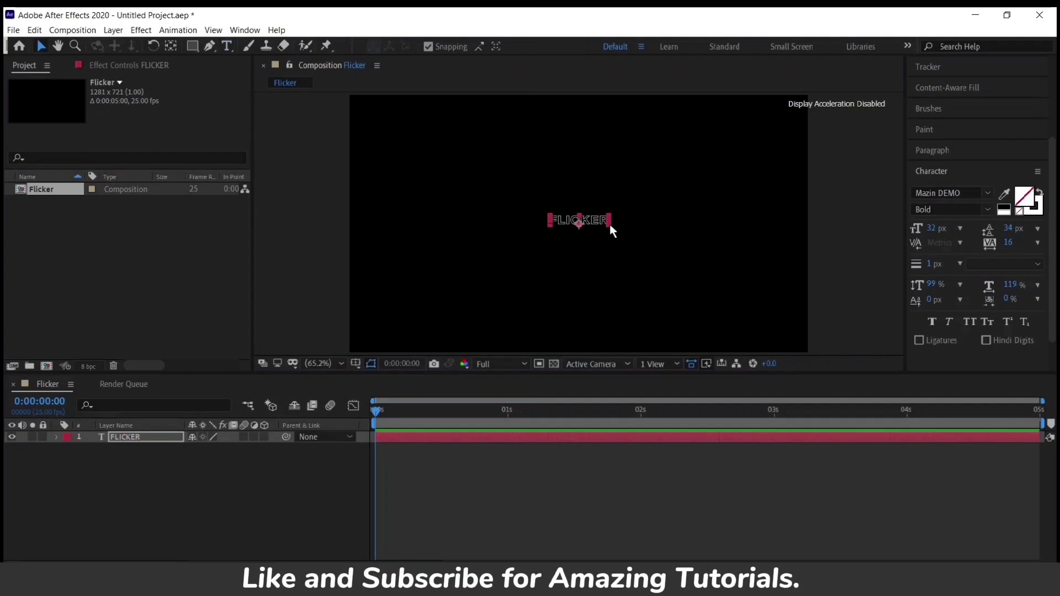
left_click_drag(610, 224, 705, 254)
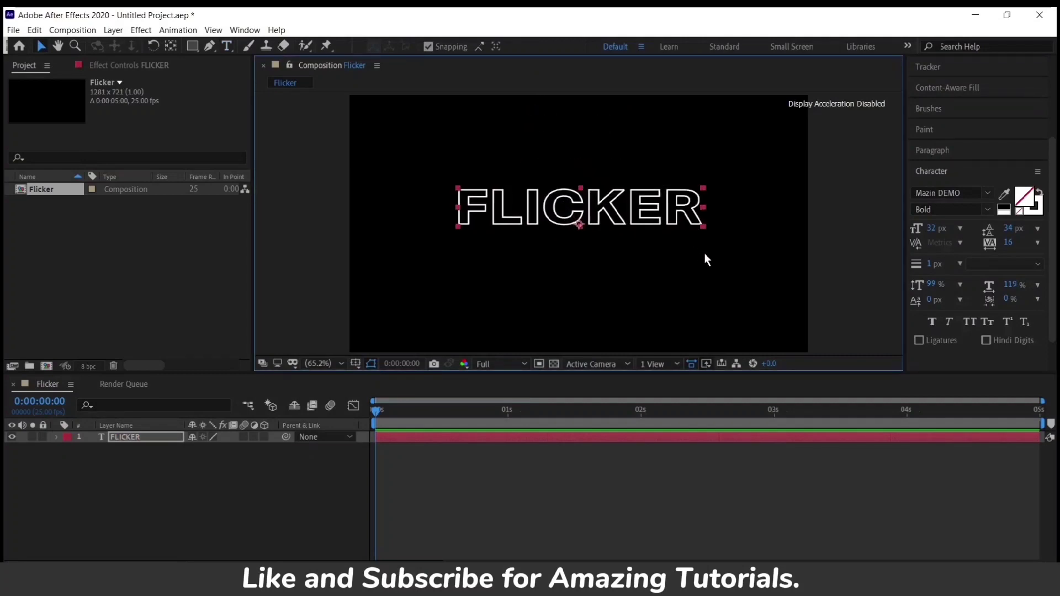
left_click(1039, 192)
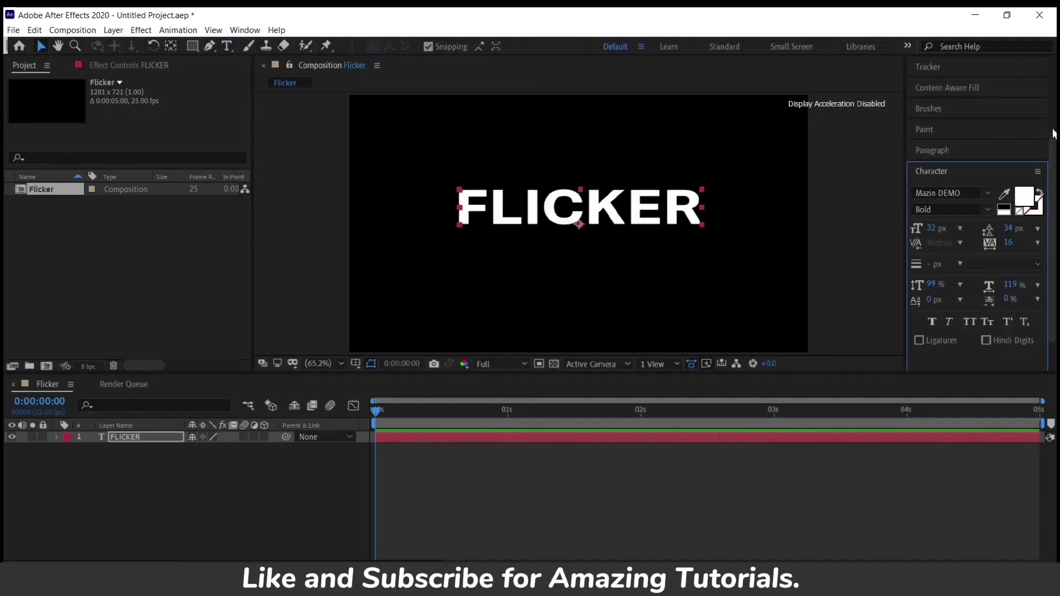
scroll(1054, 113, "up", 3)
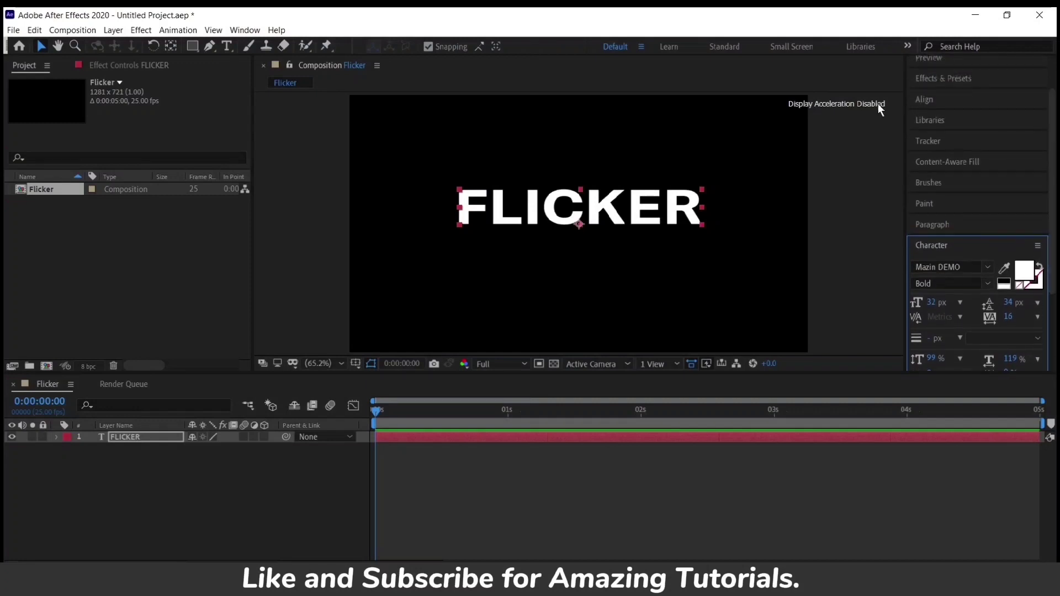
- Align FLICKER to the composition's horizontal and vertical centre, then reselect the layer
left_click(962, 99)
left_click(946, 185)
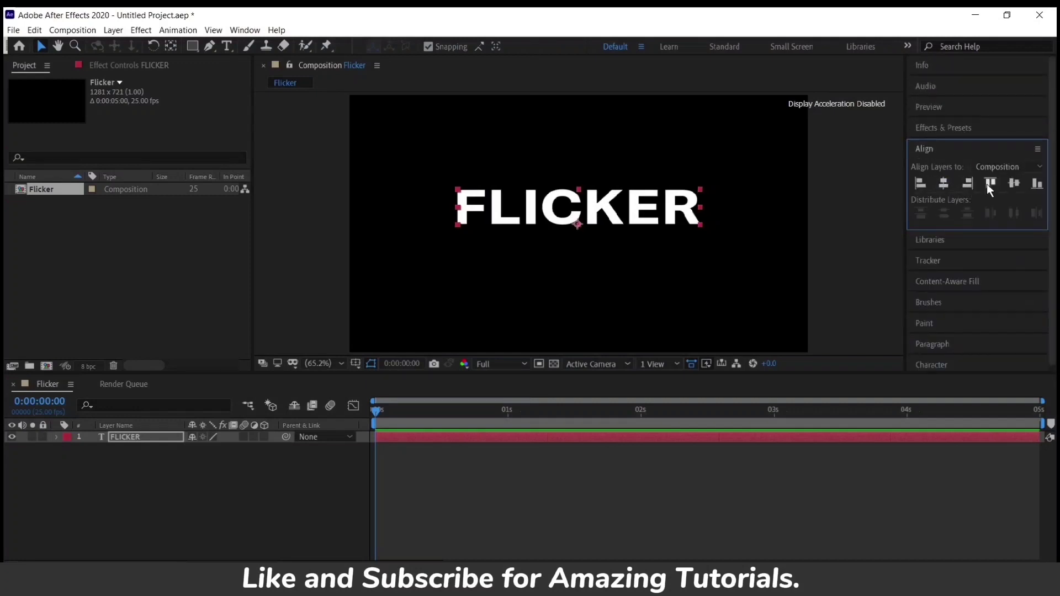
left_click(1013, 185)
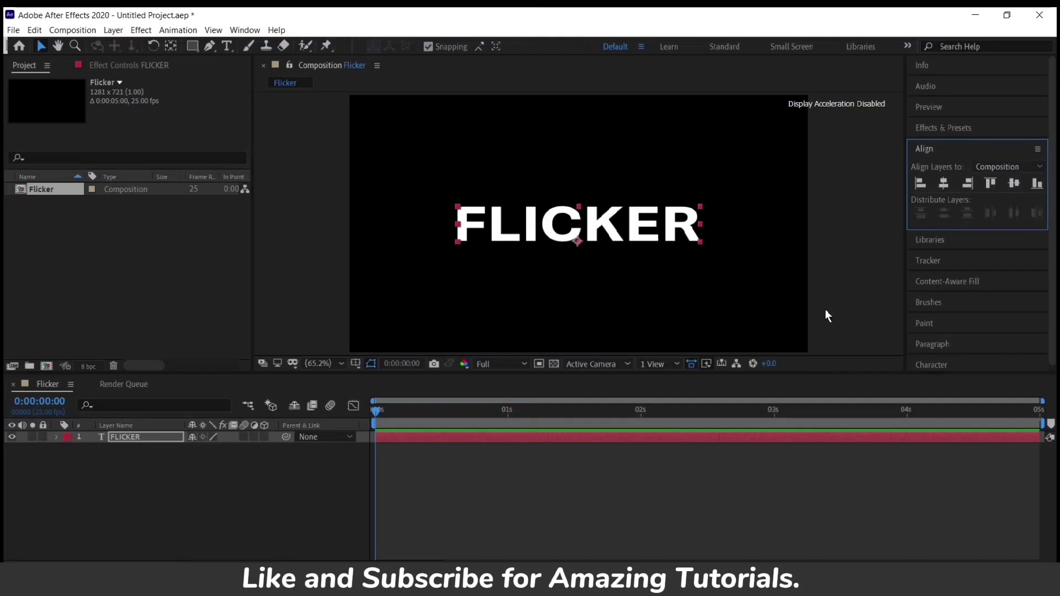
left_click(626, 490)
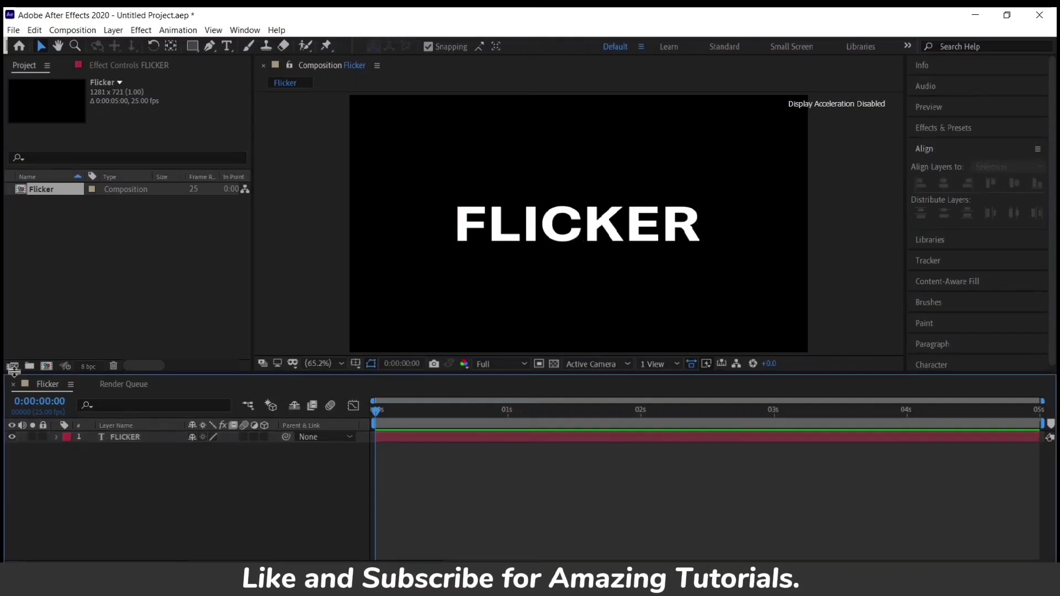
left_click(119, 437)
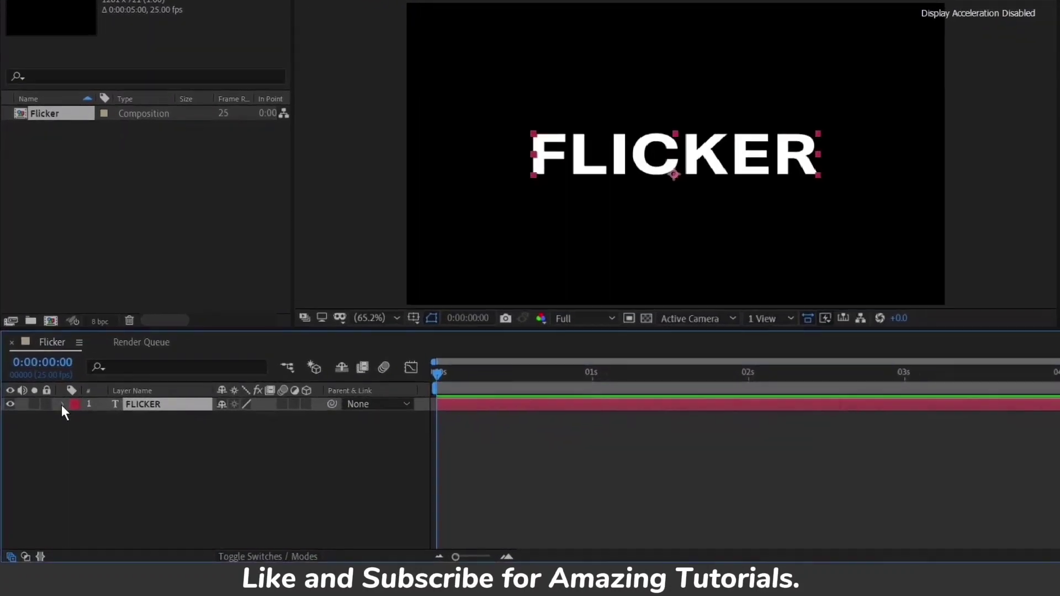
- Add an Opacity animator to FLICKER at 0% and expand Range Selector 1
left_click(56, 436)
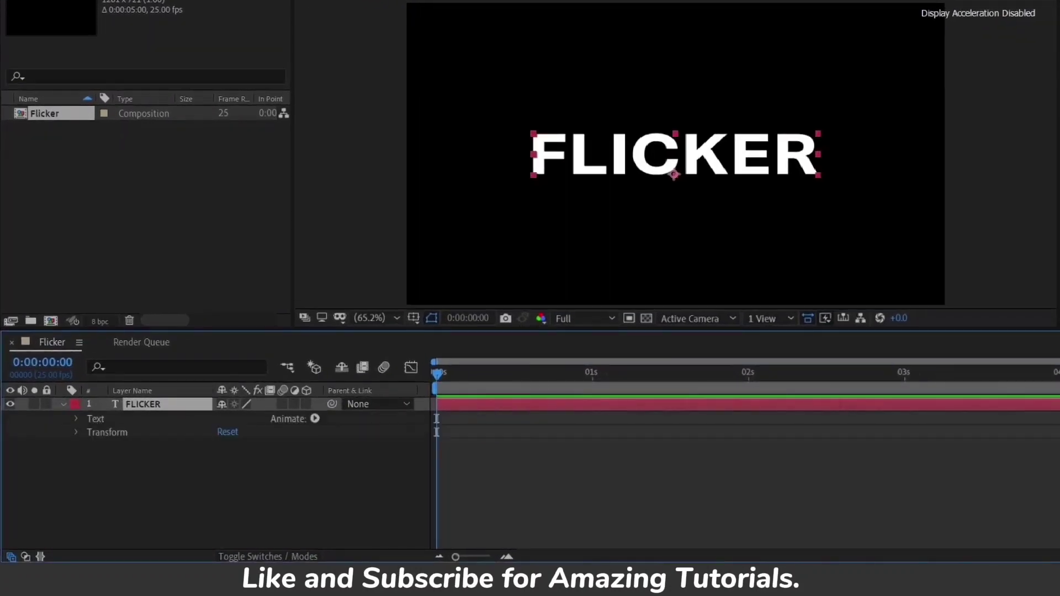
left_click(315, 420)
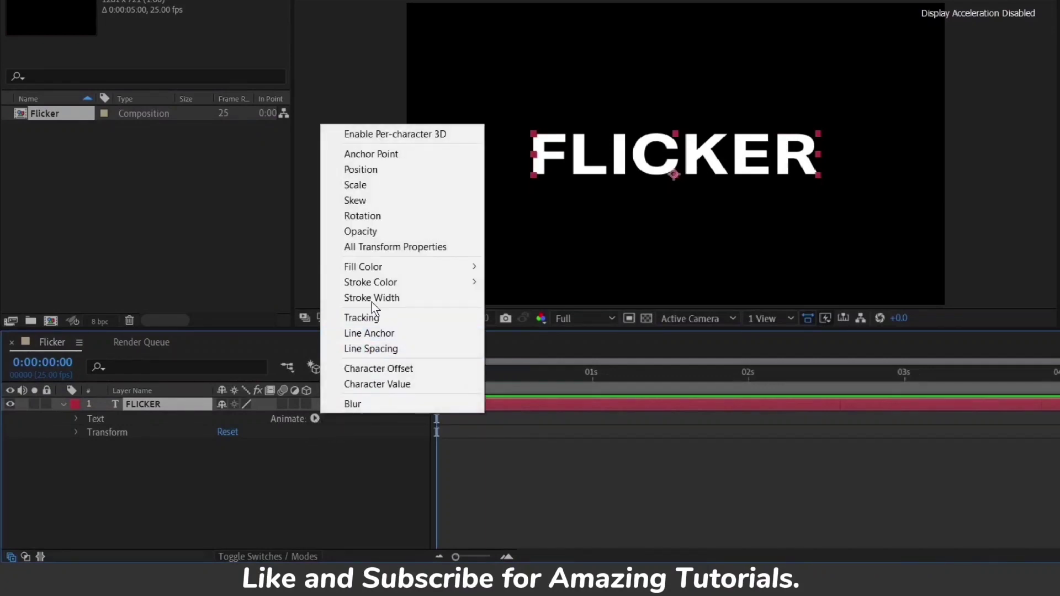
left_click(380, 232)
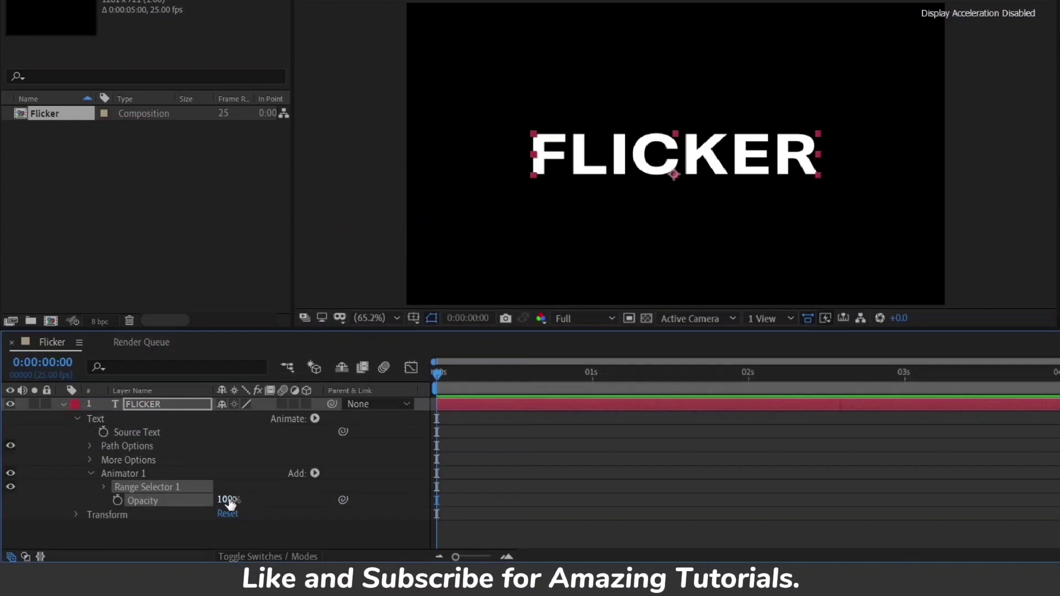
left_click_drag(230, 502, 148, 500)
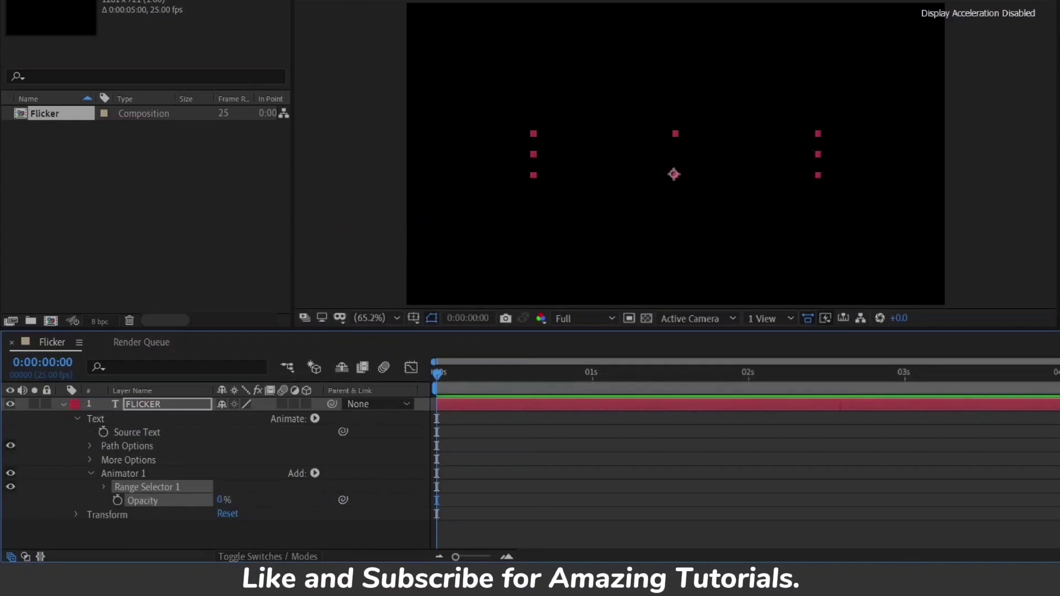
left_click(104, 485)
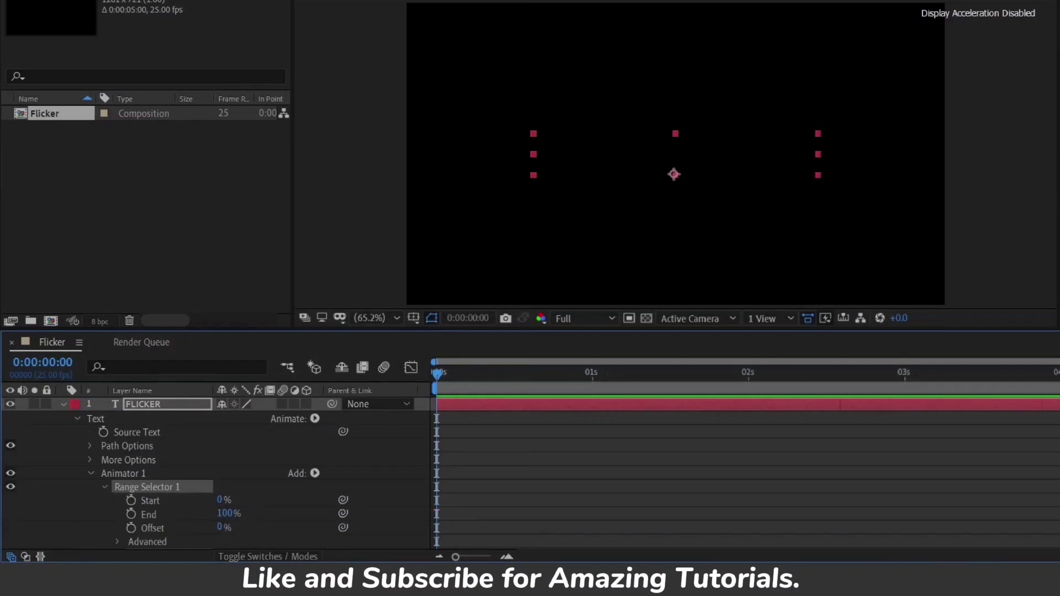
- Keyframe Range Selector Start at 0% at 0 s and 100% at 2 s
scroll(216, 475, "down", 2)
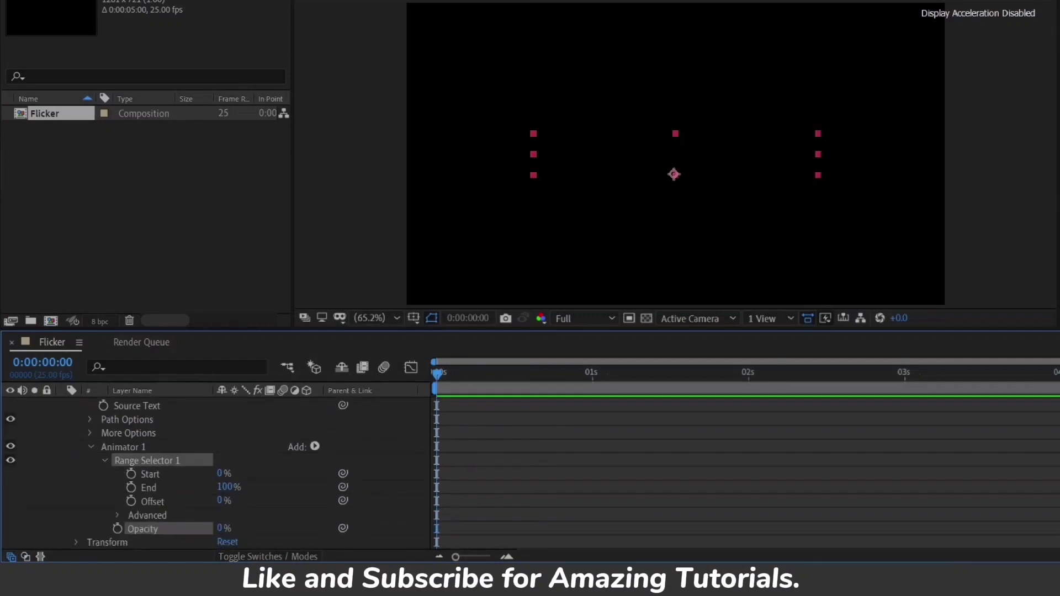
left_click(133, 476)
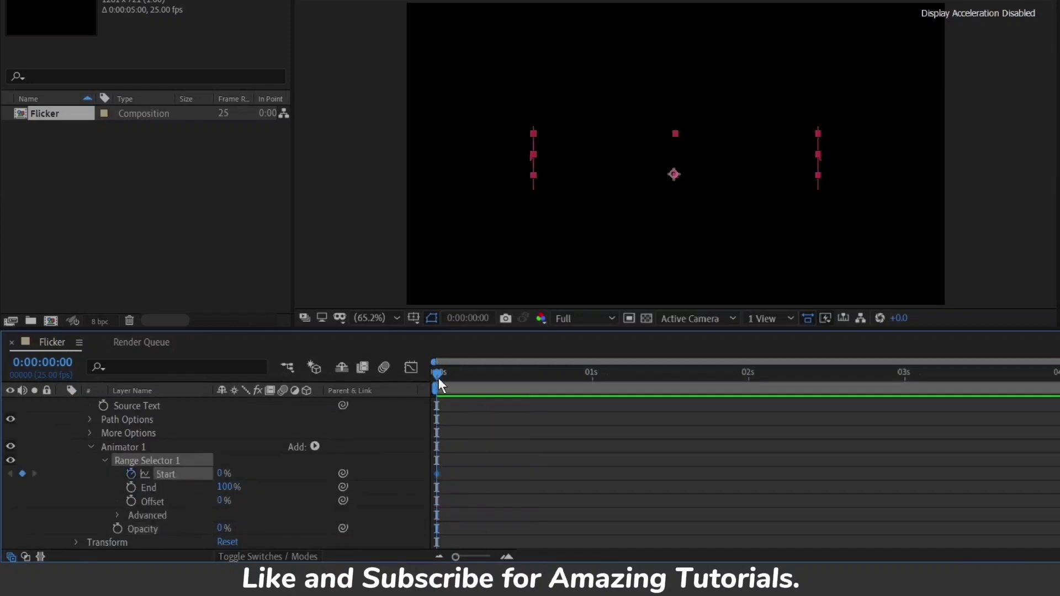
left_click_drag(438, 379, 498, 389)
left_click_drag(454, 458, 436, 488)
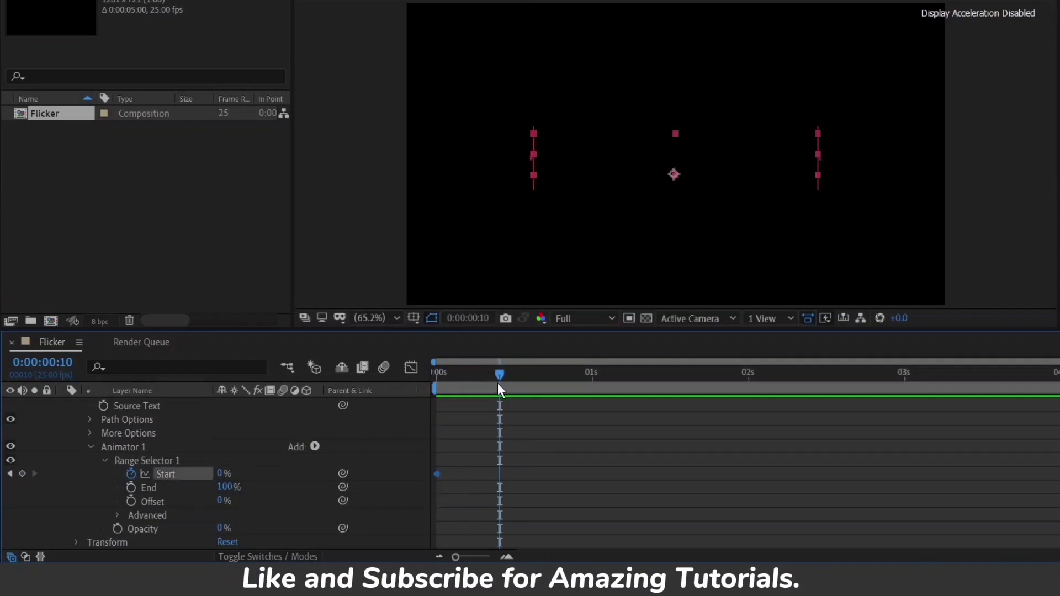
left_click_drag(514, 374, 749, 417)
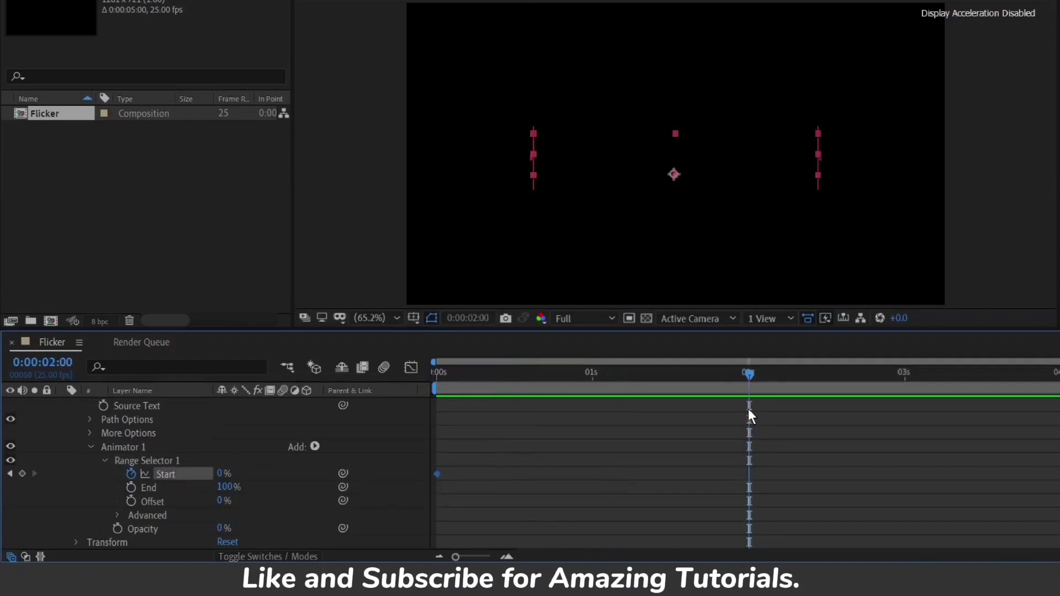
left_click_drag(224, 476, 312, 478)
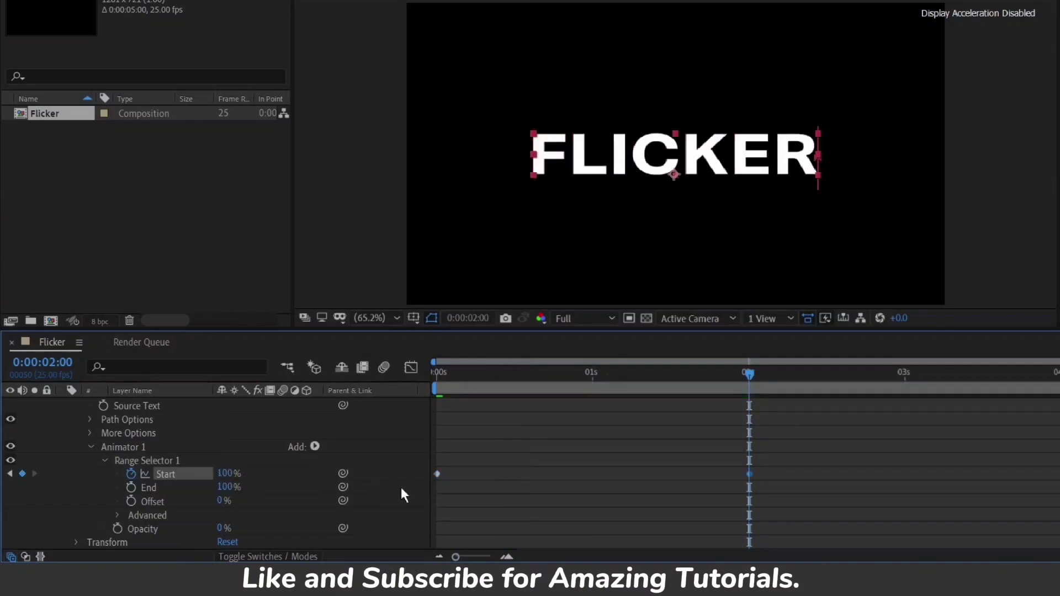
- Preview the letter-by-letter reveal from the start and scrub through it
left_click(435, 373)
key("space")
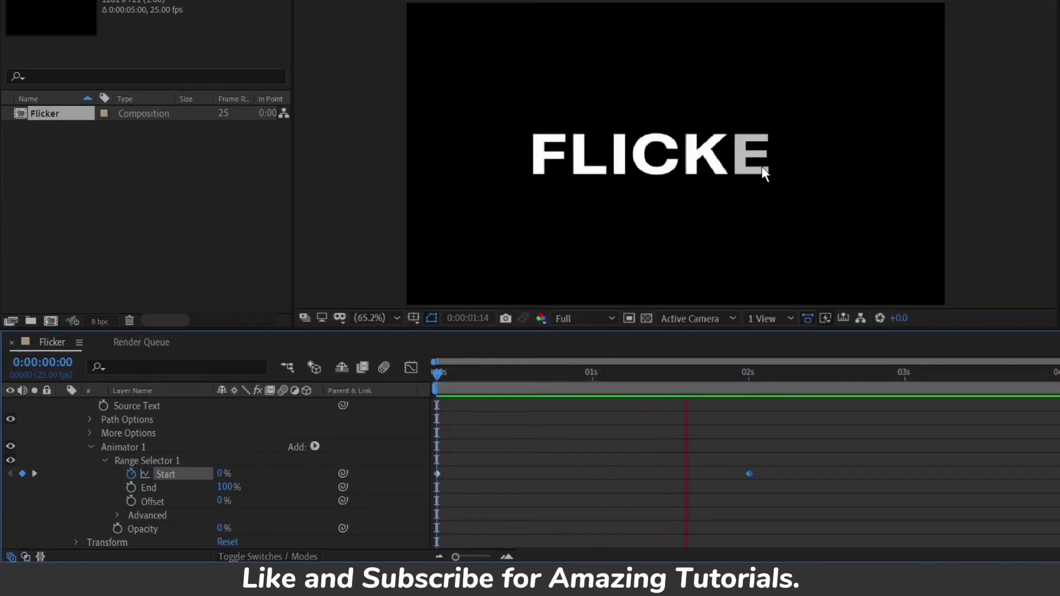
key("space")
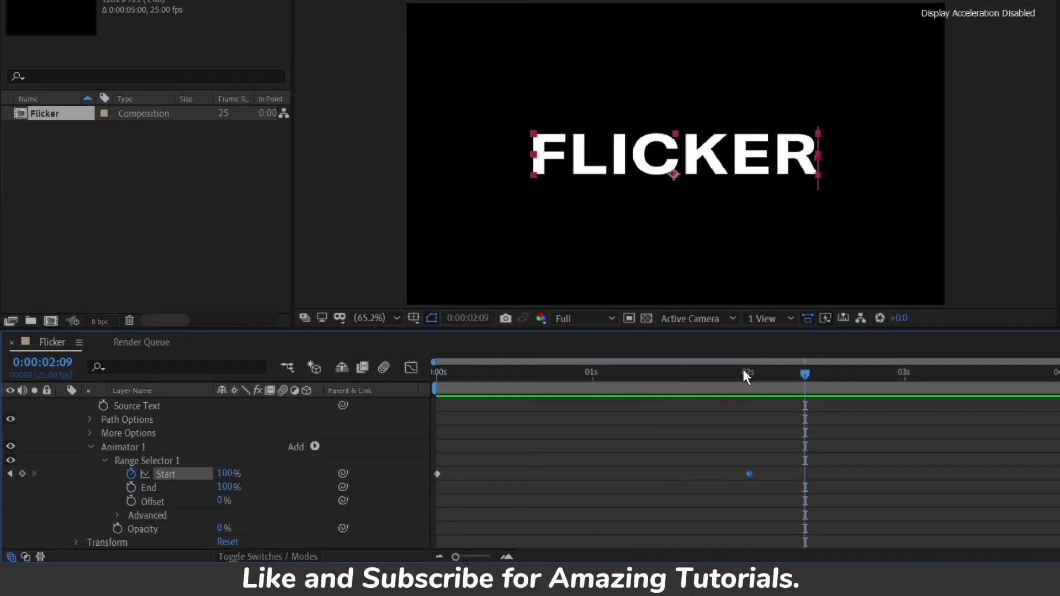
left_click_drag(745, 376, 399, 397)
left_click_drag(496, 410, 427, 439)
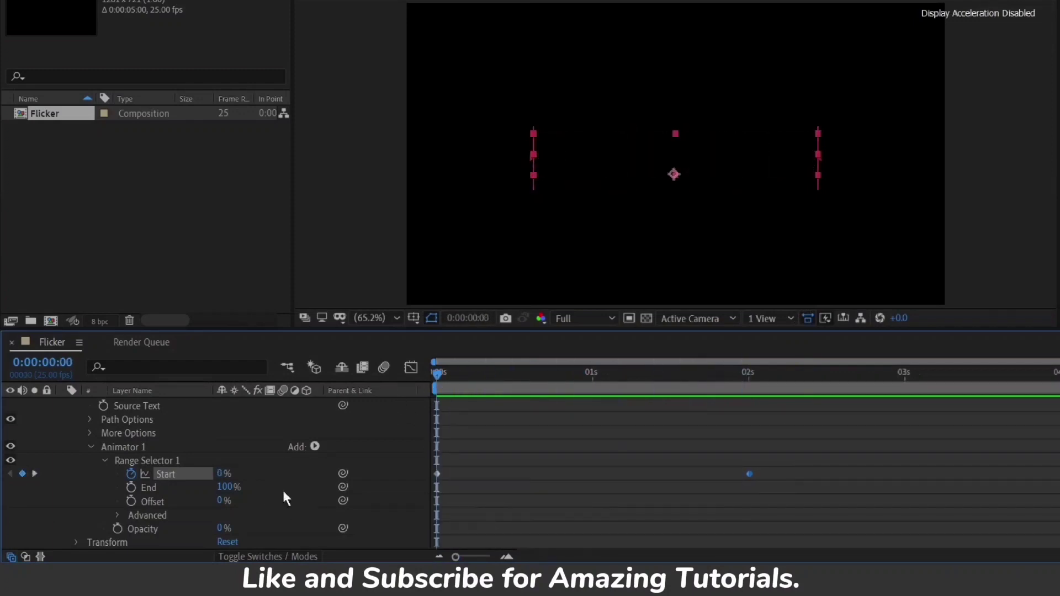
- Turn Randomize Order On in the Range Selector's Advanced settings and preview the random reveal
left_click(116, 516)
scroll(117, 517, "down", 3)
scroll(227, 519, "down", 2)
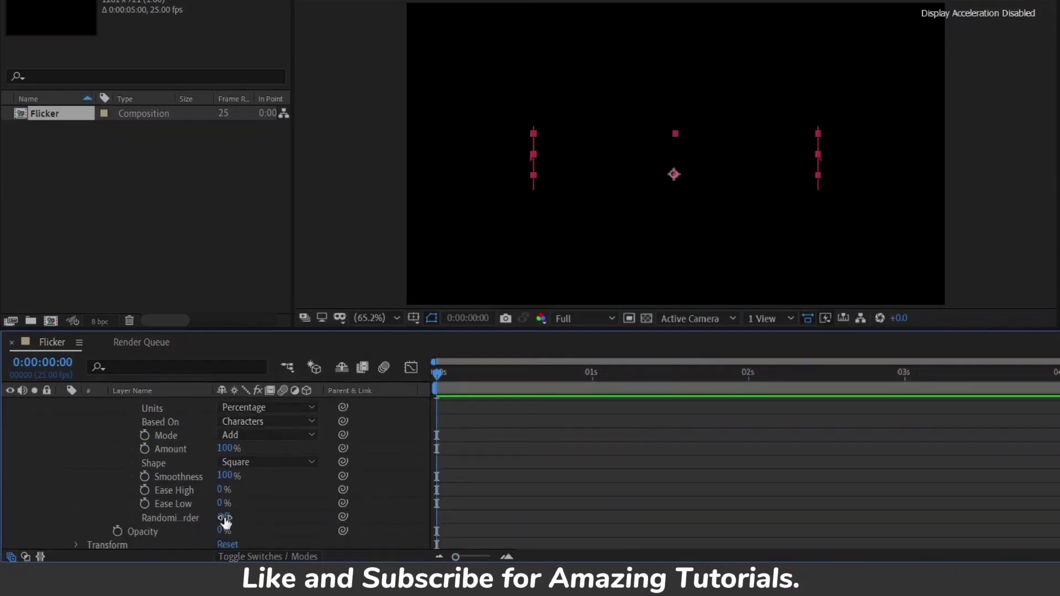
left_click(226, 517)
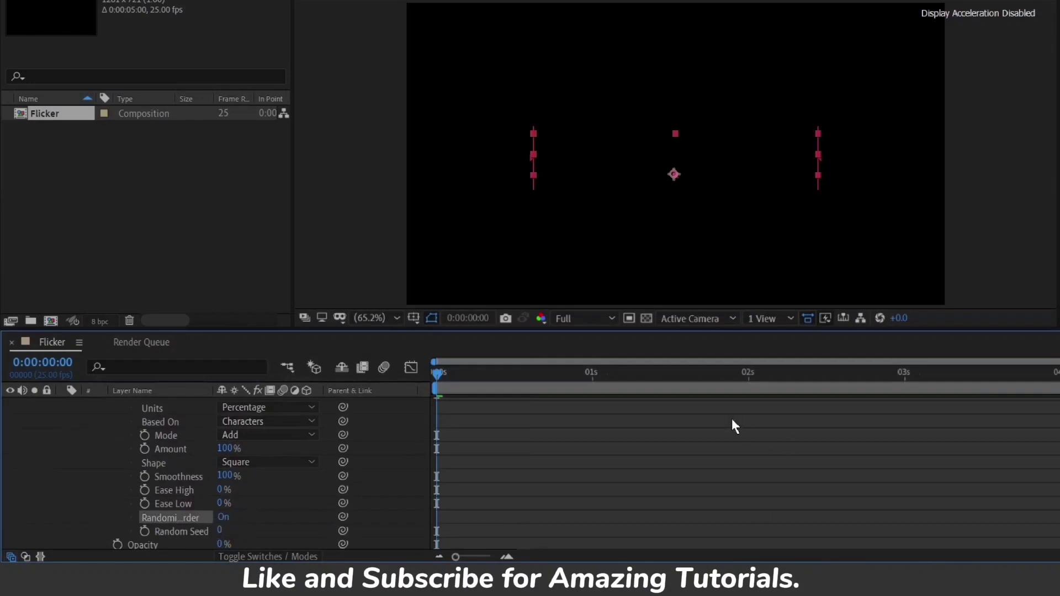
key("space")
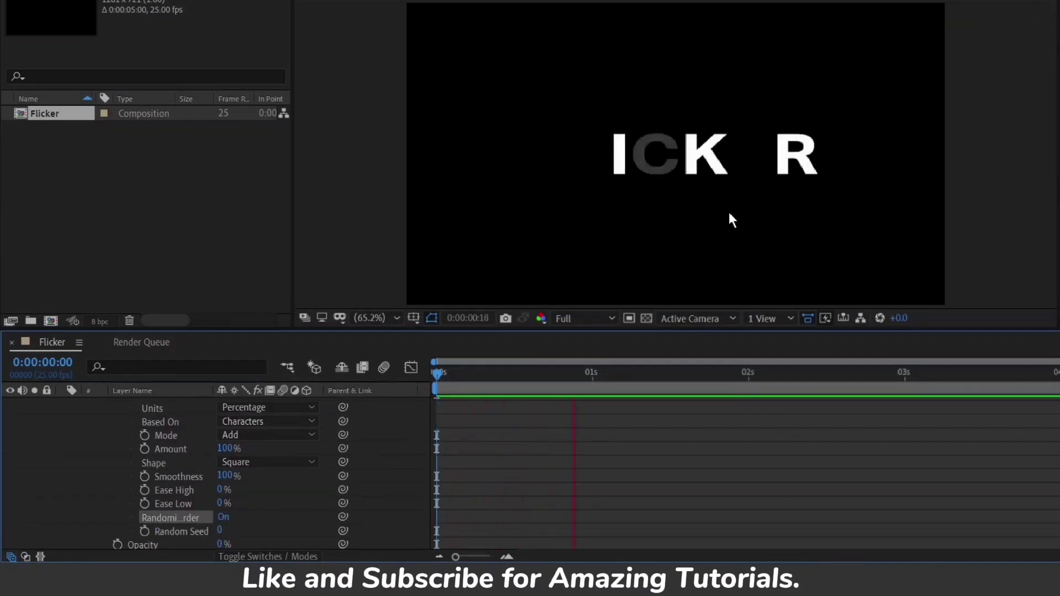
left_click_drag(706, 374, 405, 388)
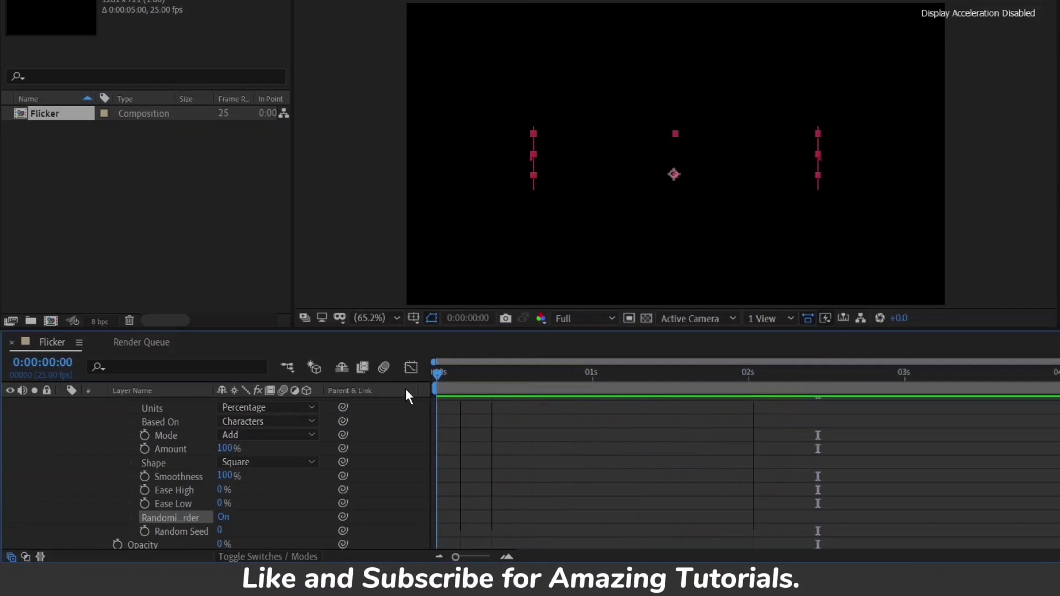
- Keyframe Random Seed at 0 s, raise it to 67 at 2 s, and preview
left_click(142, 531)
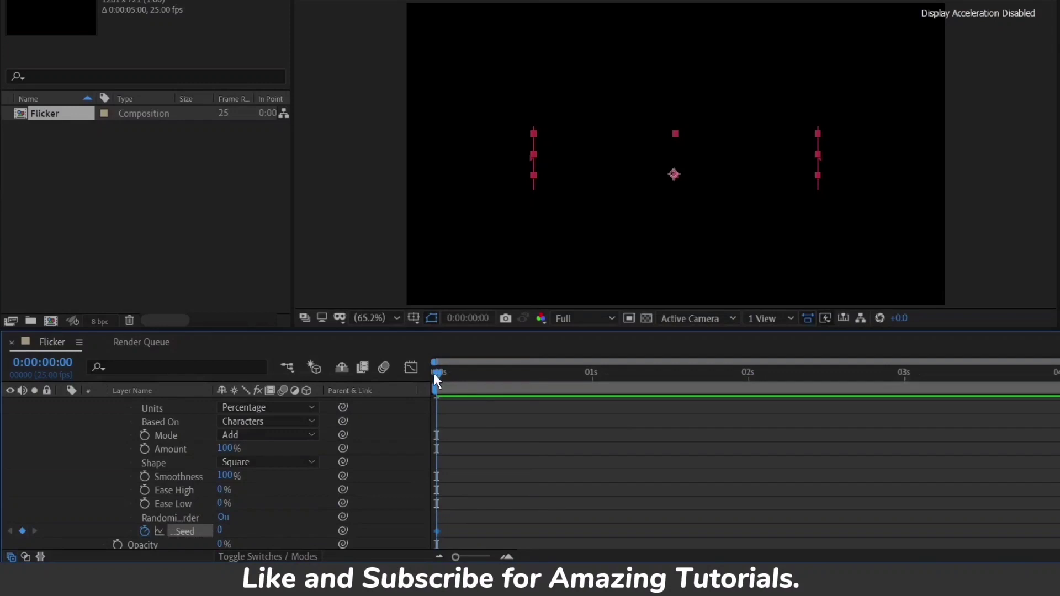
left_click_drag(433, 374, 746, 376)
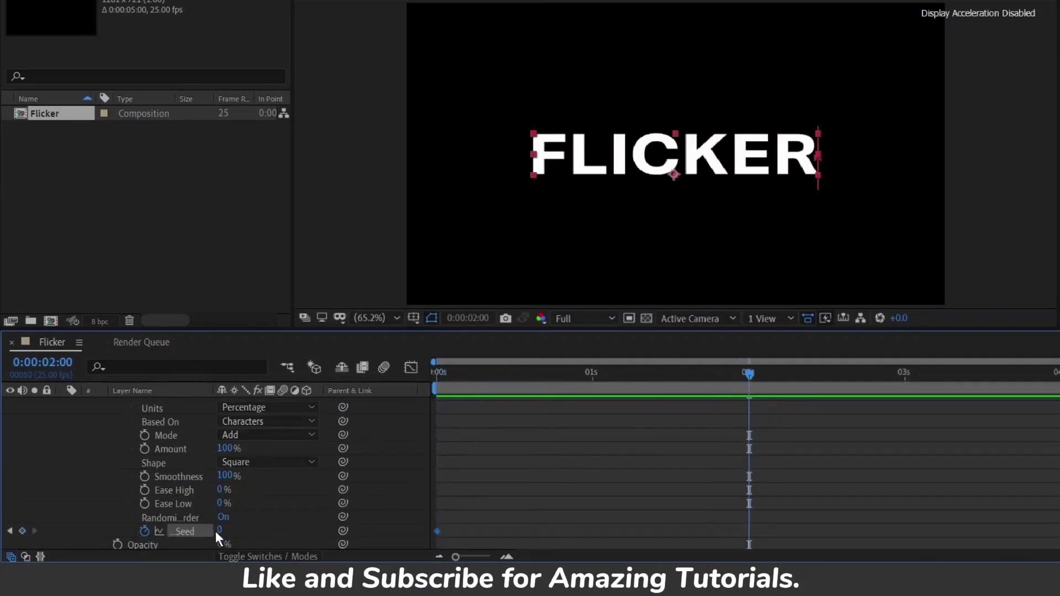
left_click_drag(219, 531, 279, 534)
key("Home")
key("space")
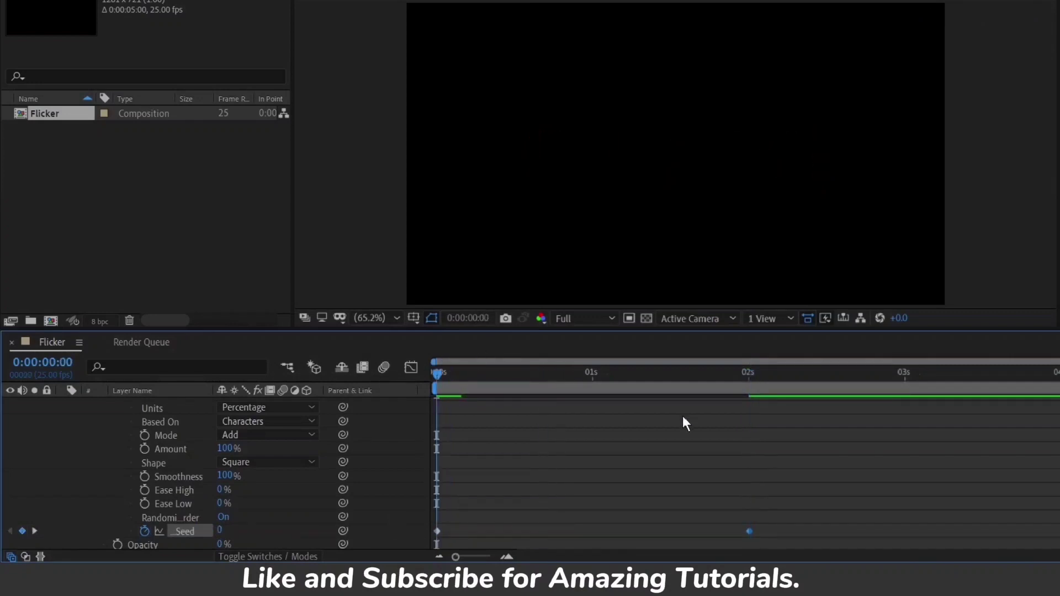
- Fine-tune the 2-second Random Seed value, previewing the flicker after each change
left_click_drag(779, 375, 750, 374)
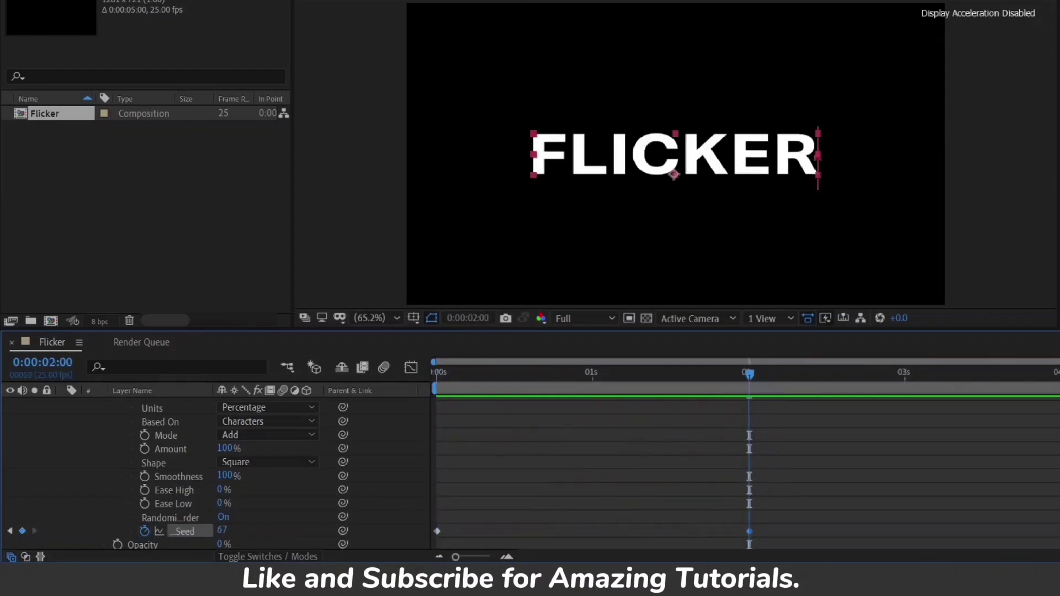
left_click_drag(219, 531, 231, 531)
key("Home")
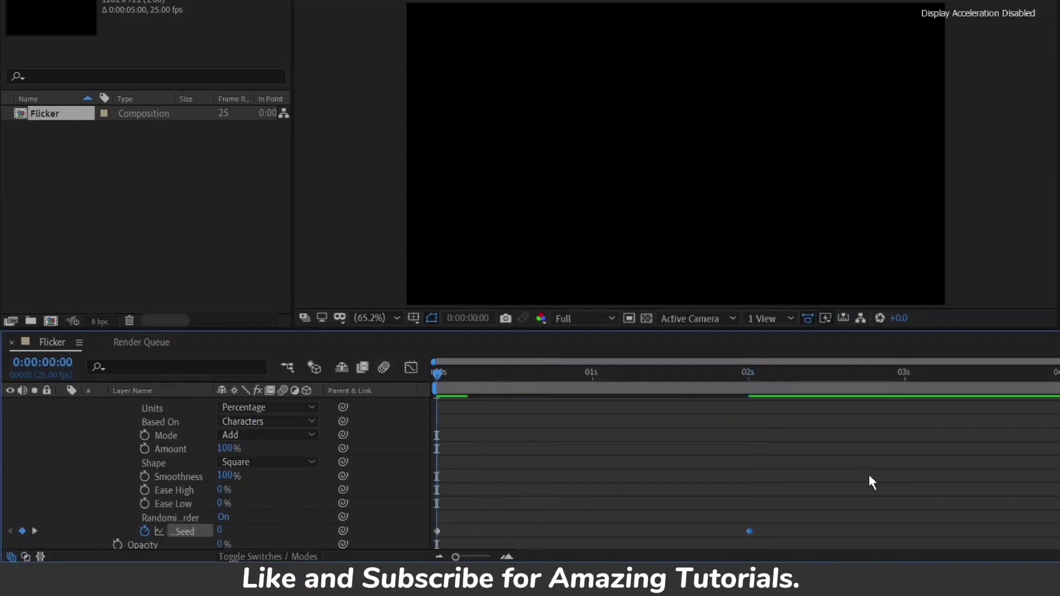
key("space")
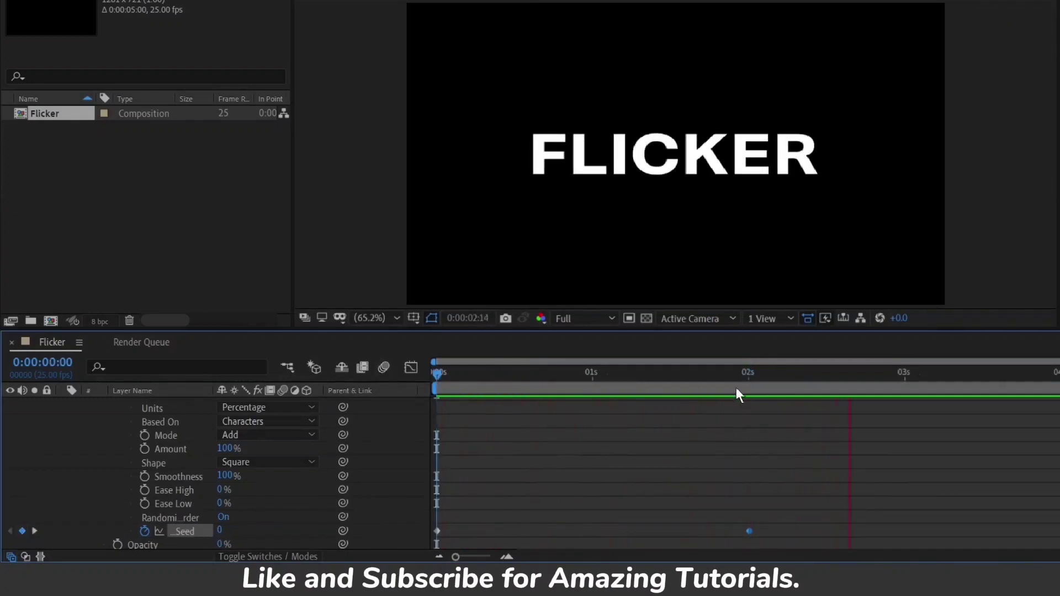
left_click(737, 374)
left_click_drag(738, 381, 746, 375)
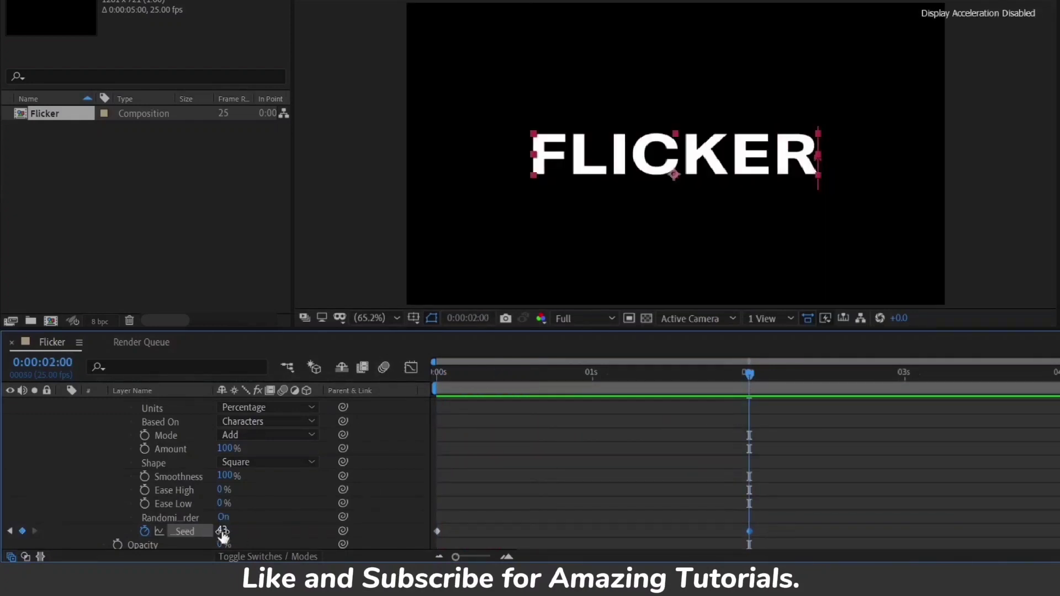
left_click_drag(224, 531, 217, 531)
key("space")
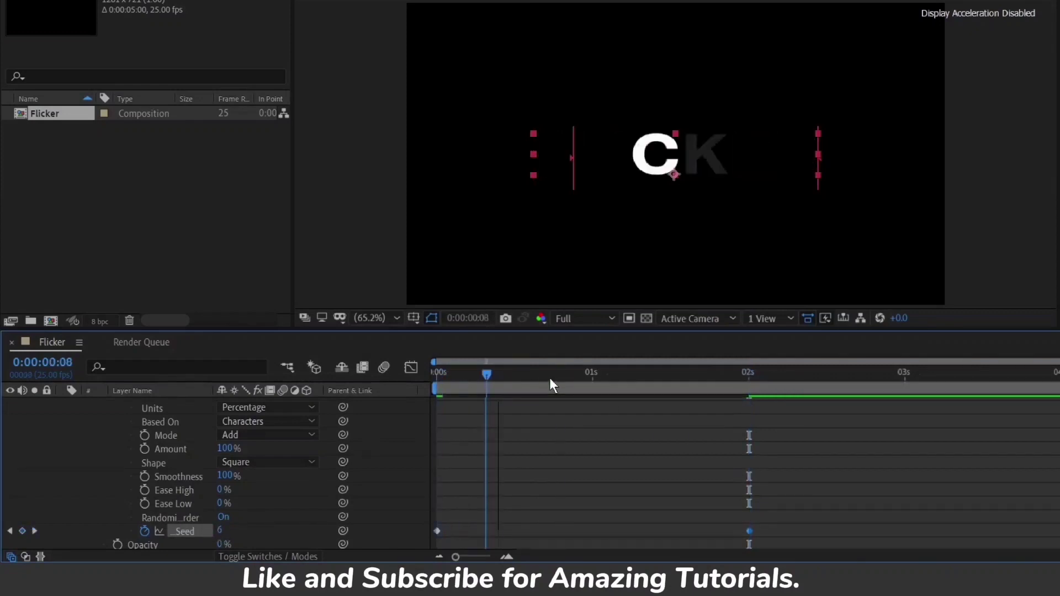
left_click(433, 380)
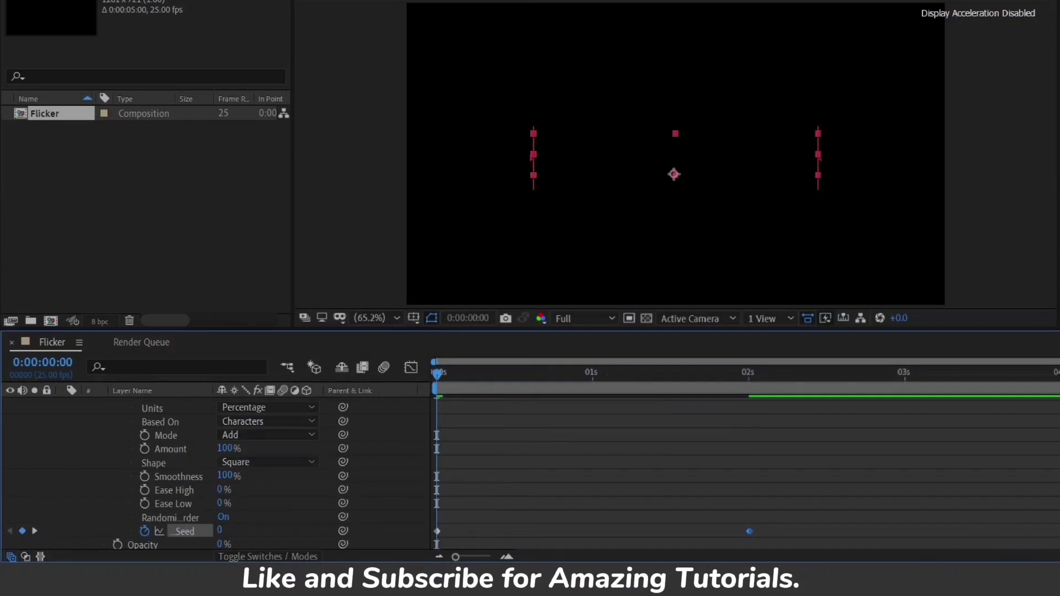
scroll(250, 487, "up", 5)
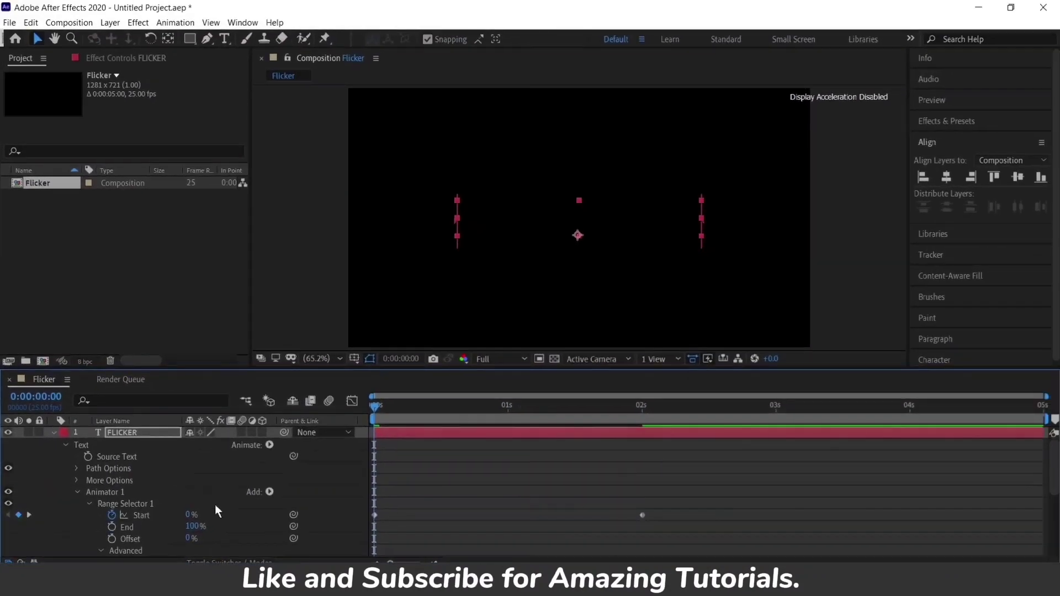
- Collapse the FLICKER layer's properties and duplicate it with Ctrl+D as FLICKER 2
left_click(66, 445)
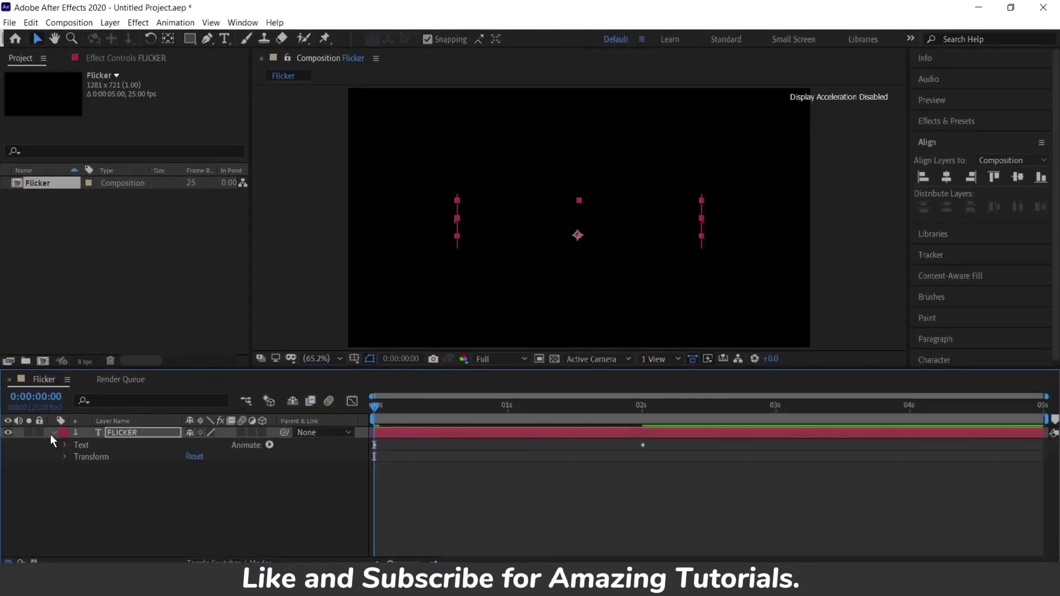
left_click(53, 433)
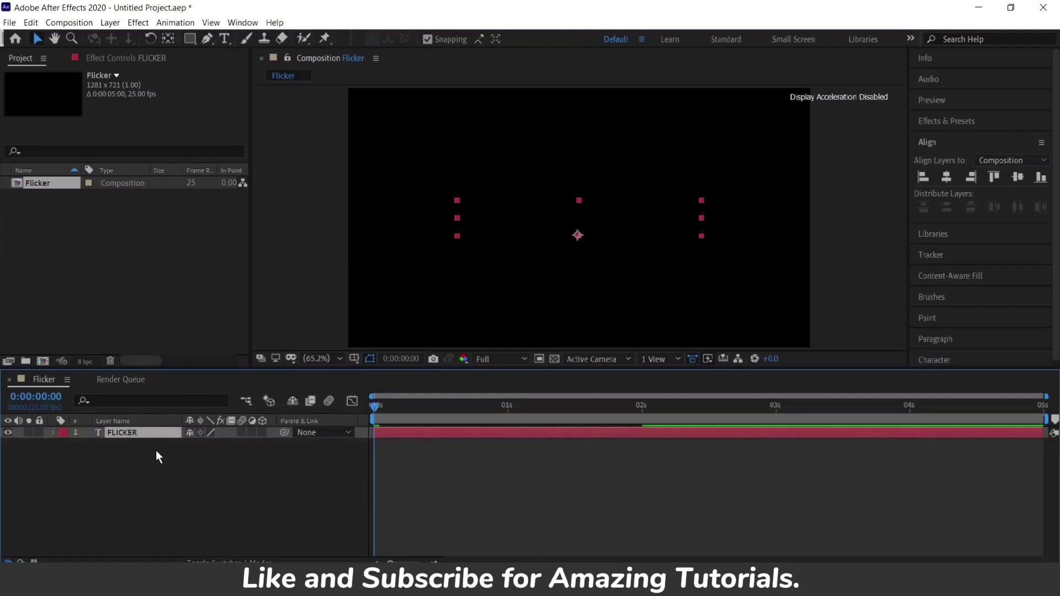
key("ctrl+d")
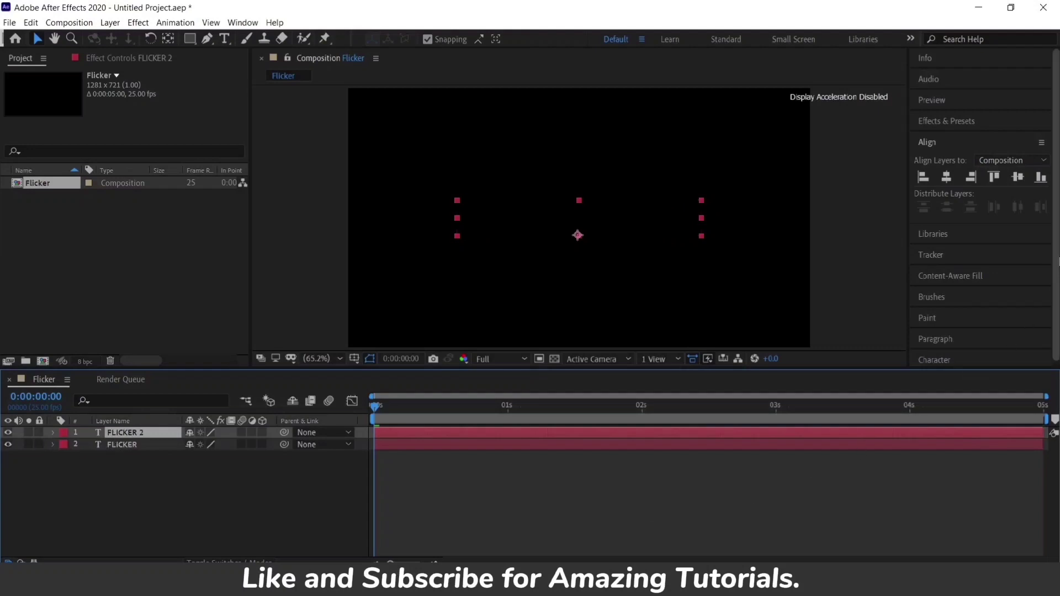
- Swap FLICKER 2's fill and stroke so it shows a white outline with no fill
left_click(978, 361)
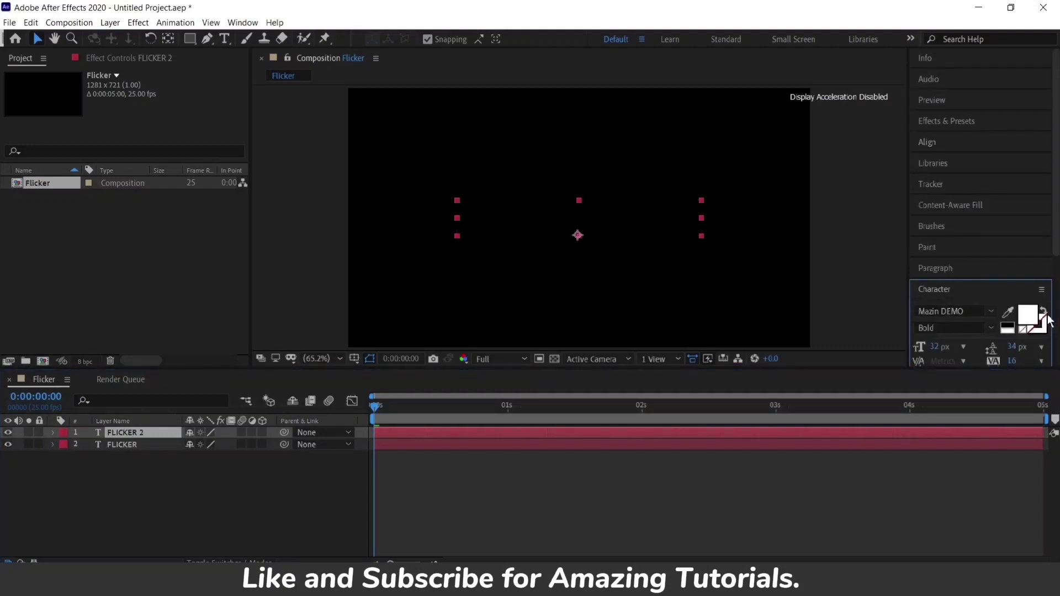
left_click(1044, 313)
left_click_drag(522, 414, 353, 416)
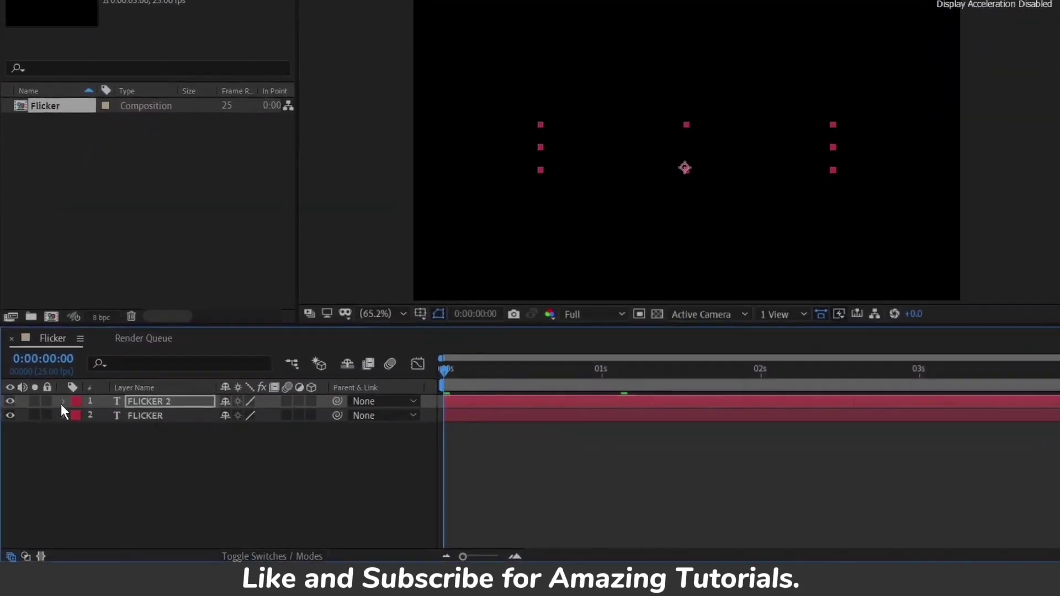
- Add an Opacity animator (Animator 2) to the outlined FLICKER 2 text layer
left_click(52, 432)
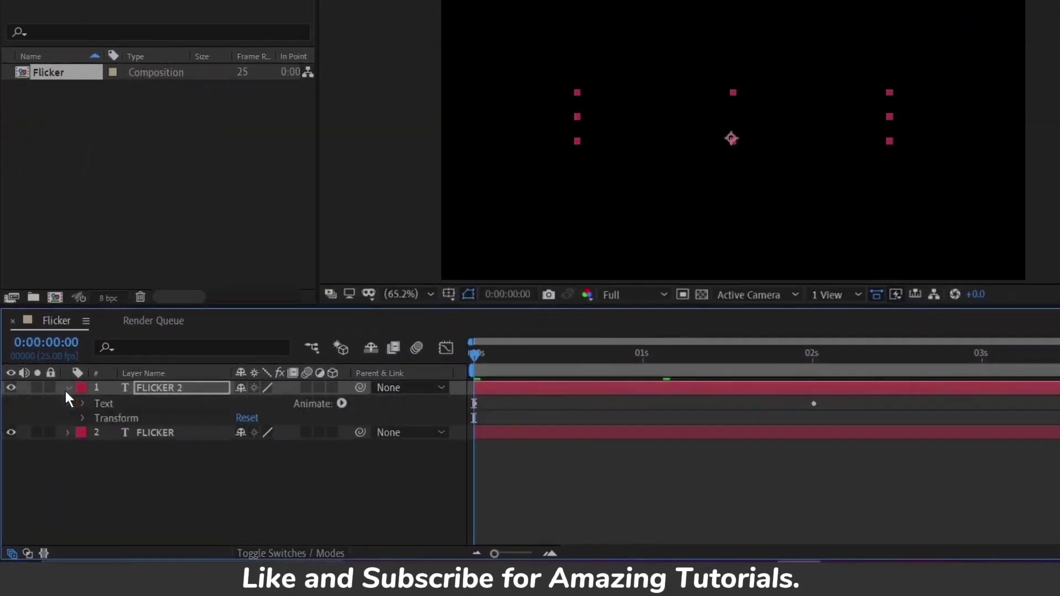
left_click(341, 404)
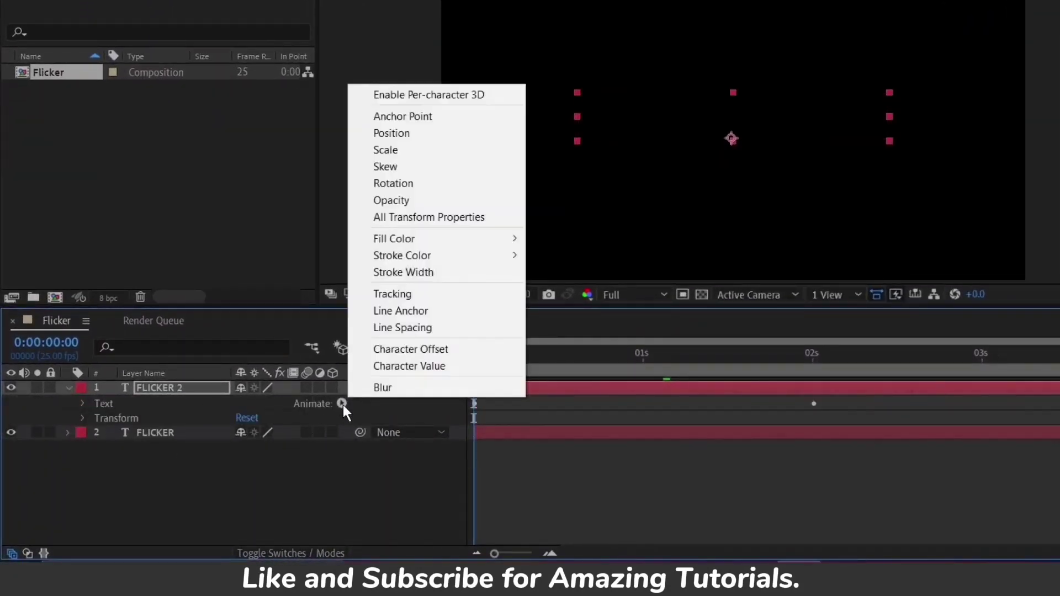
left_click(419, 199)
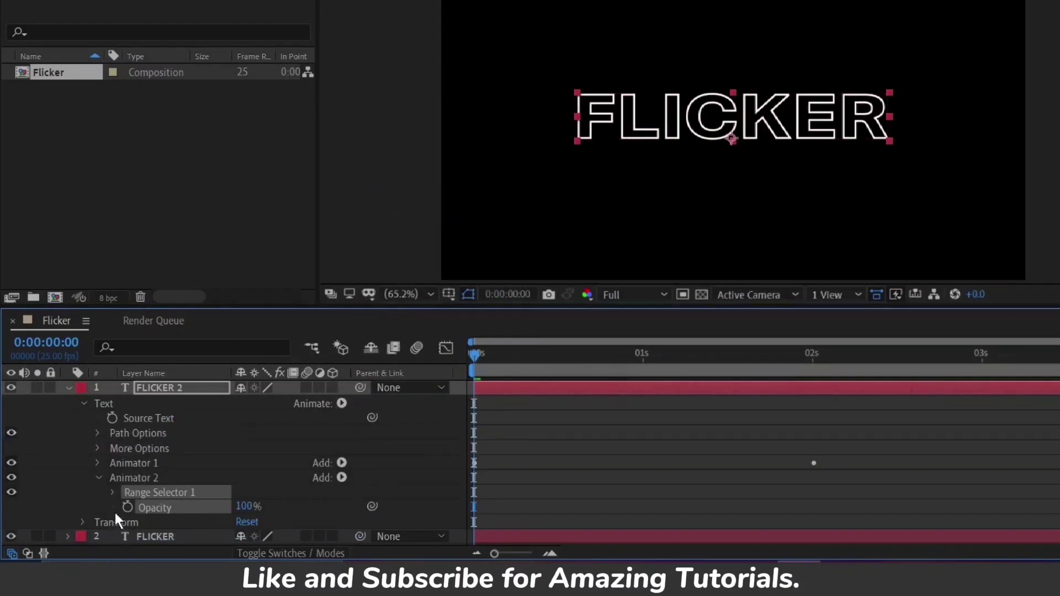
- Scrub Animator 2's Range Selector Offset upward on FLICKER 2 so the F fades, checking the preview
left_click(113, 492)
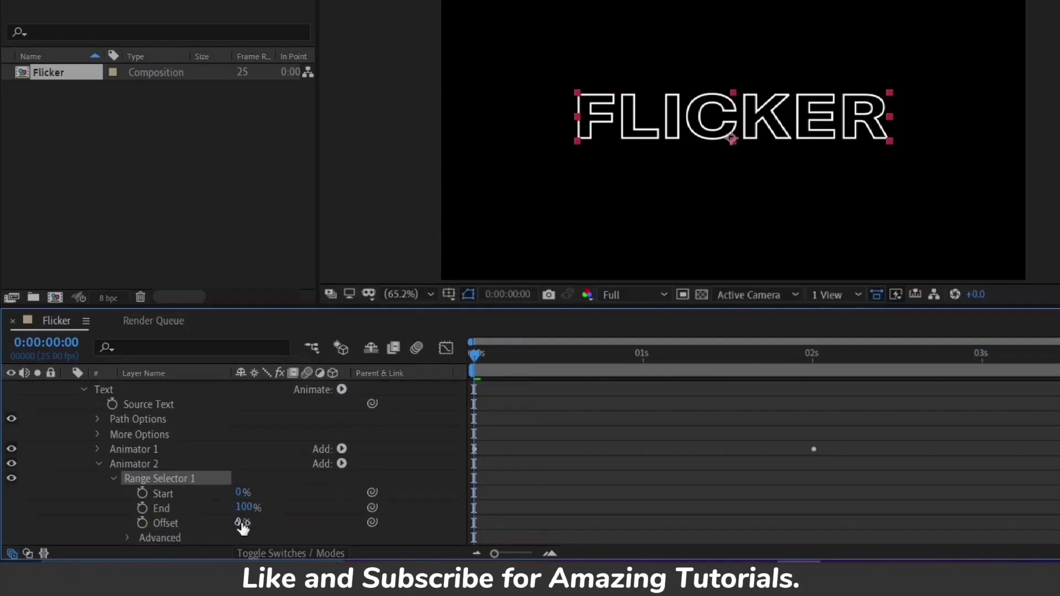
left_click_drag(239, 524, 266, 521)
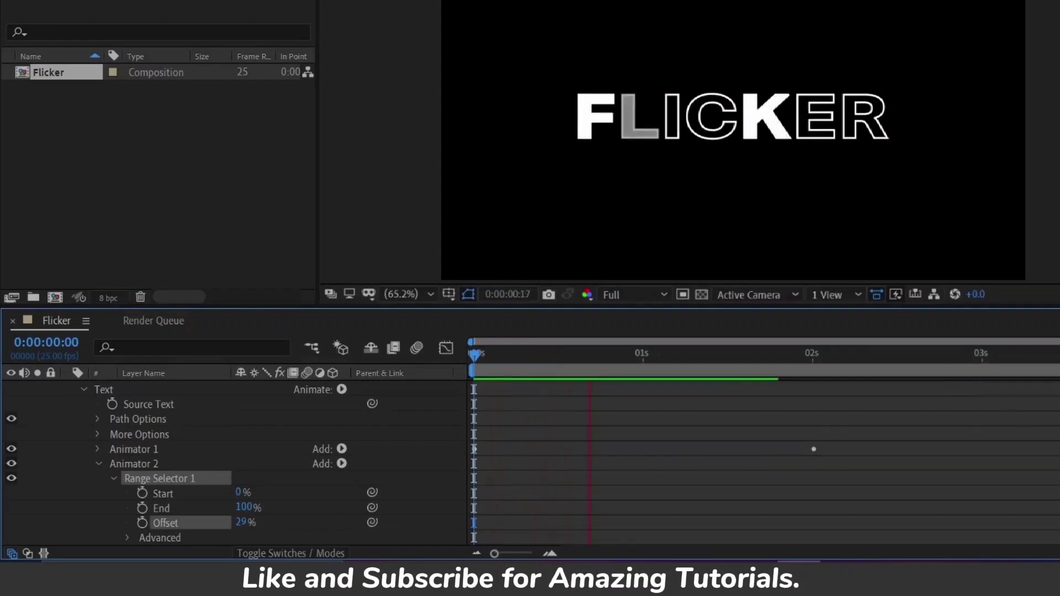
key("space")
key("space")
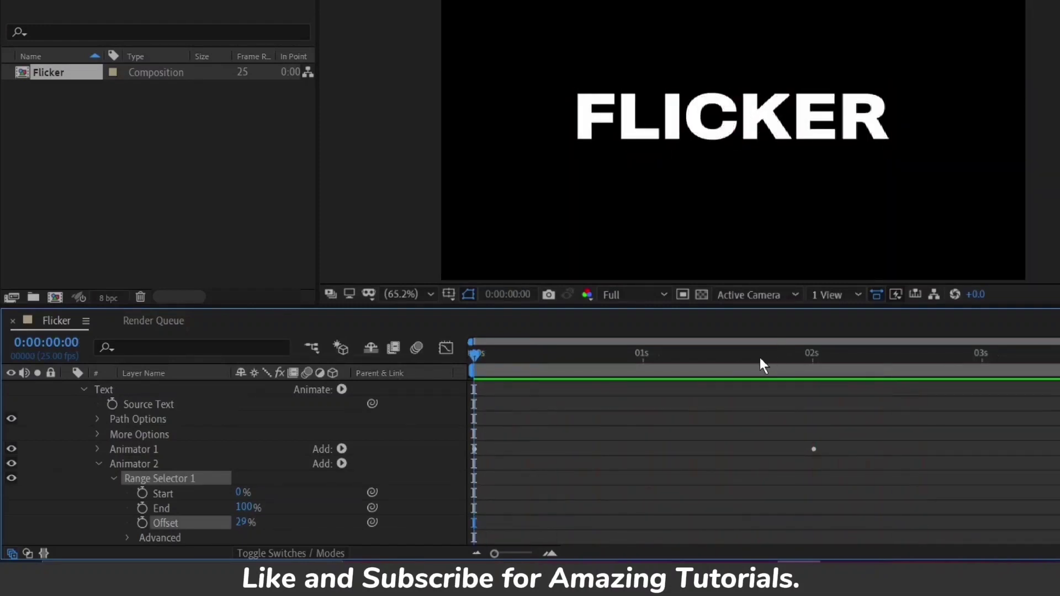
left_click_drag(760, 359, 630, 364)
- Enter 16% as the Offset and preview both layers flickering from the start
right_click(636, 514)
left_click(246, 522)
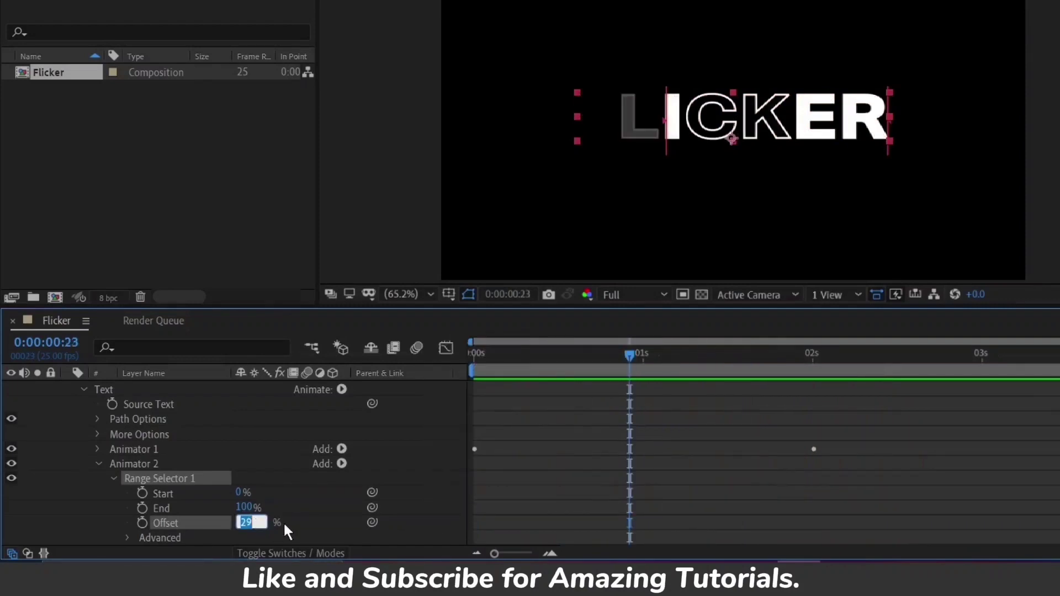
left_click(286, 532)
key("Home")
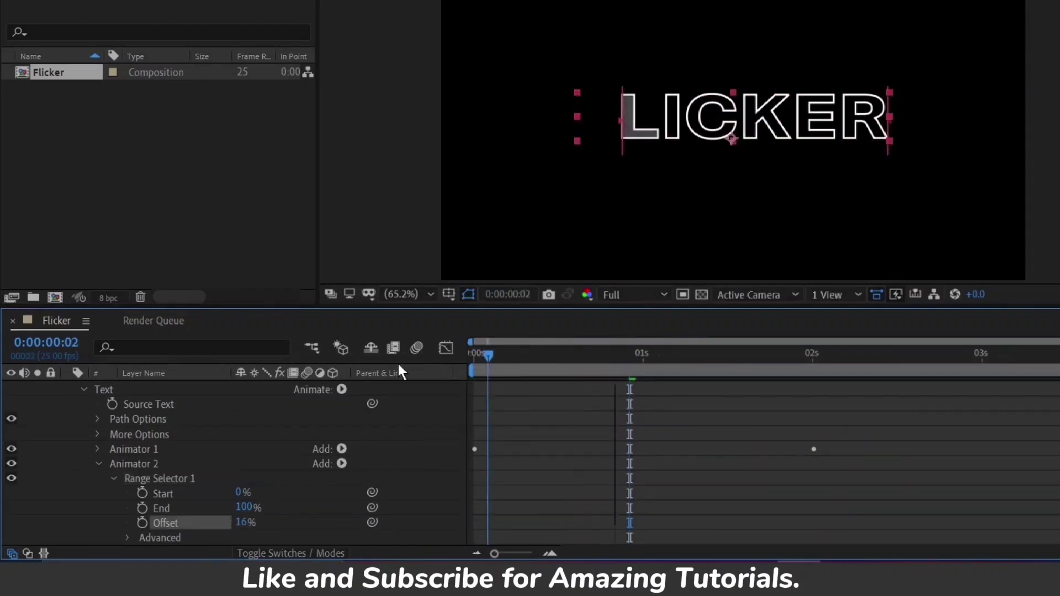
key("space")
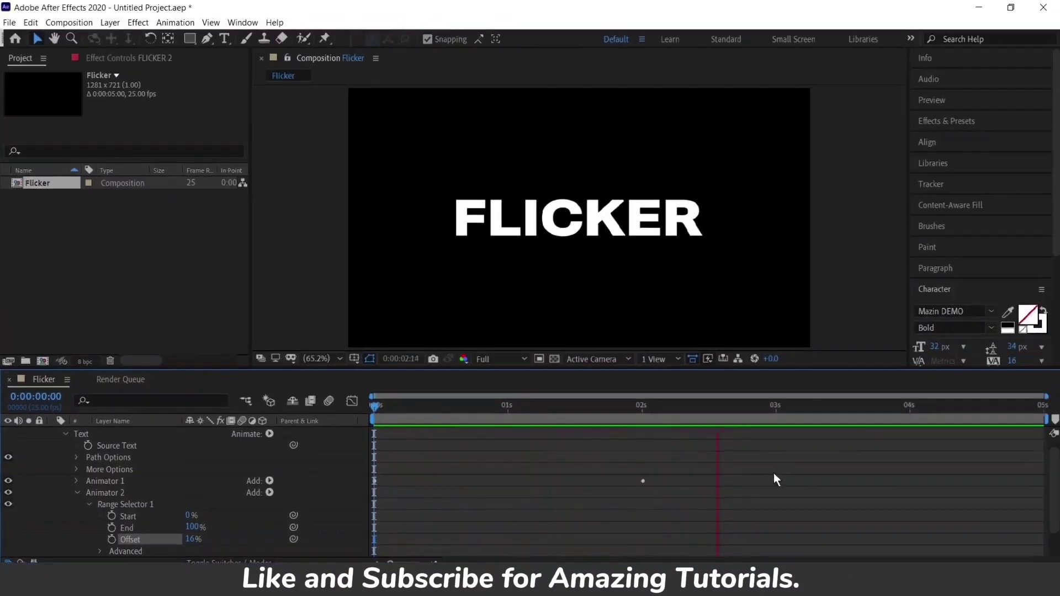
mouse_move(637, 415)
left_mouse_down()
mouse_move(313, 415)
mouse_move(621, 413)
left_mouse_up()
left_click_drag(509, 423, 339, 423)
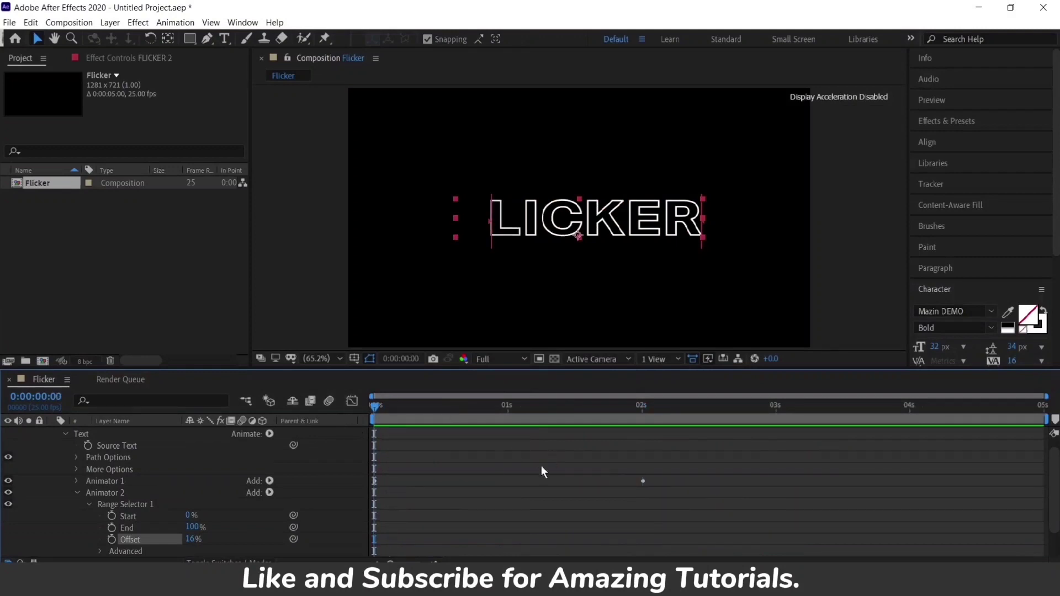